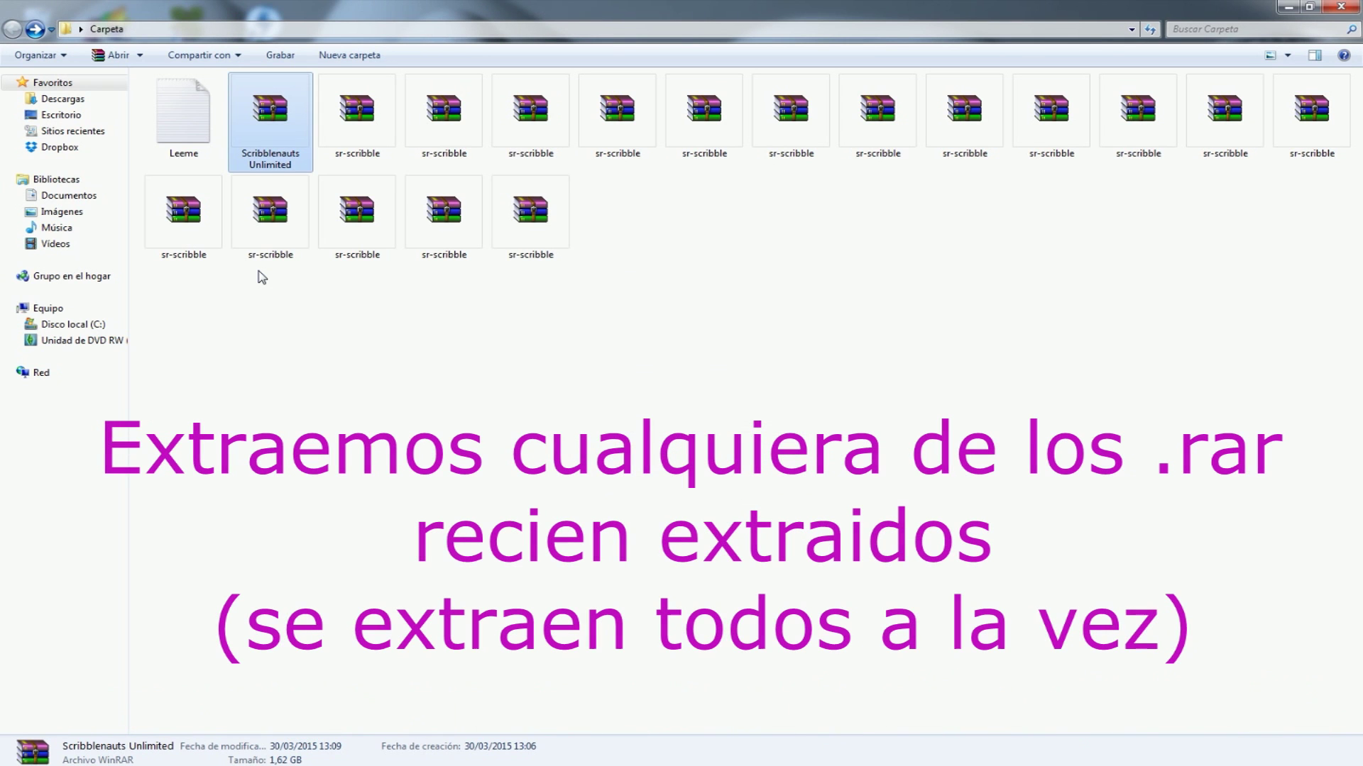
Extract the first sr-scribble archive part into the current folder with WinRAR
left_click(351, 116)
right_click(363, 113)
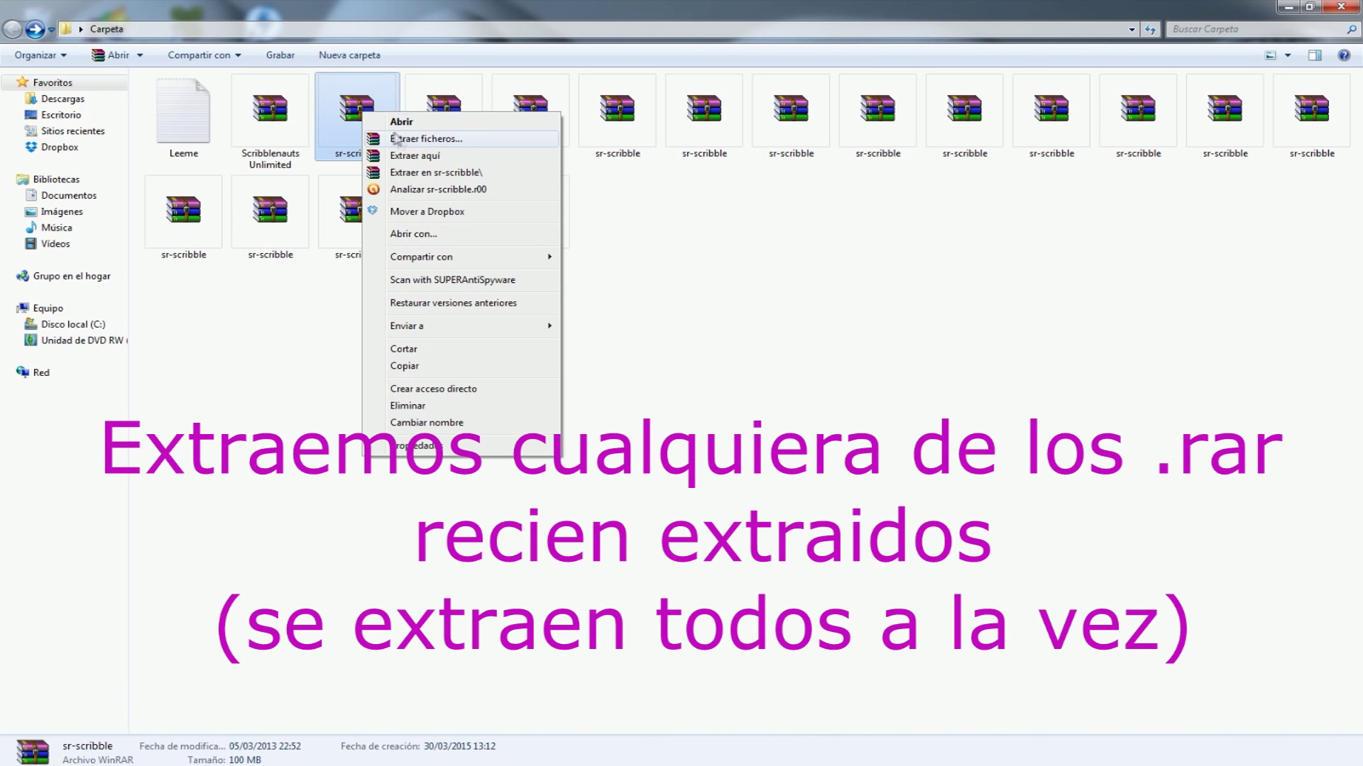
left_click(406, 156)
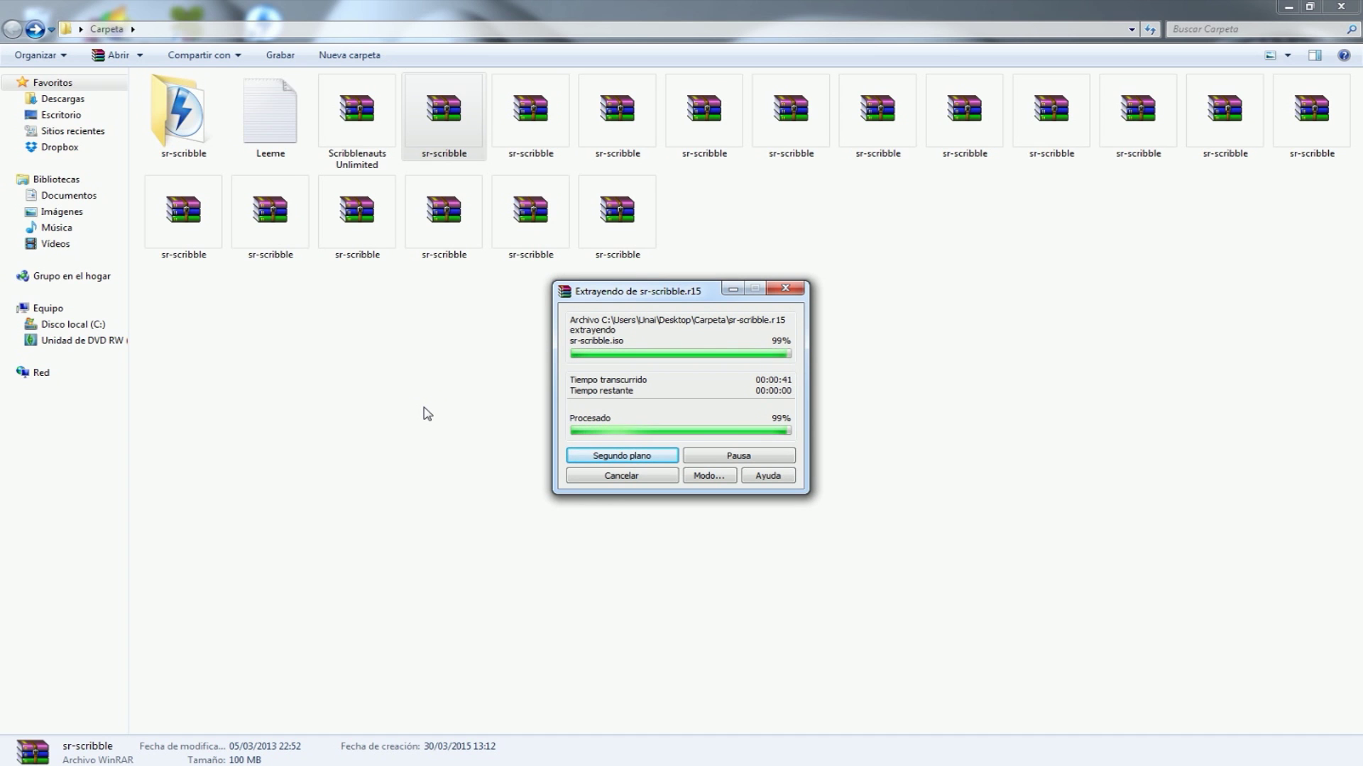
Open the extracted sr-scribble folder and mount the sr-scribble ISO file with DAEMON Tools Lite
double_click(183, 113)
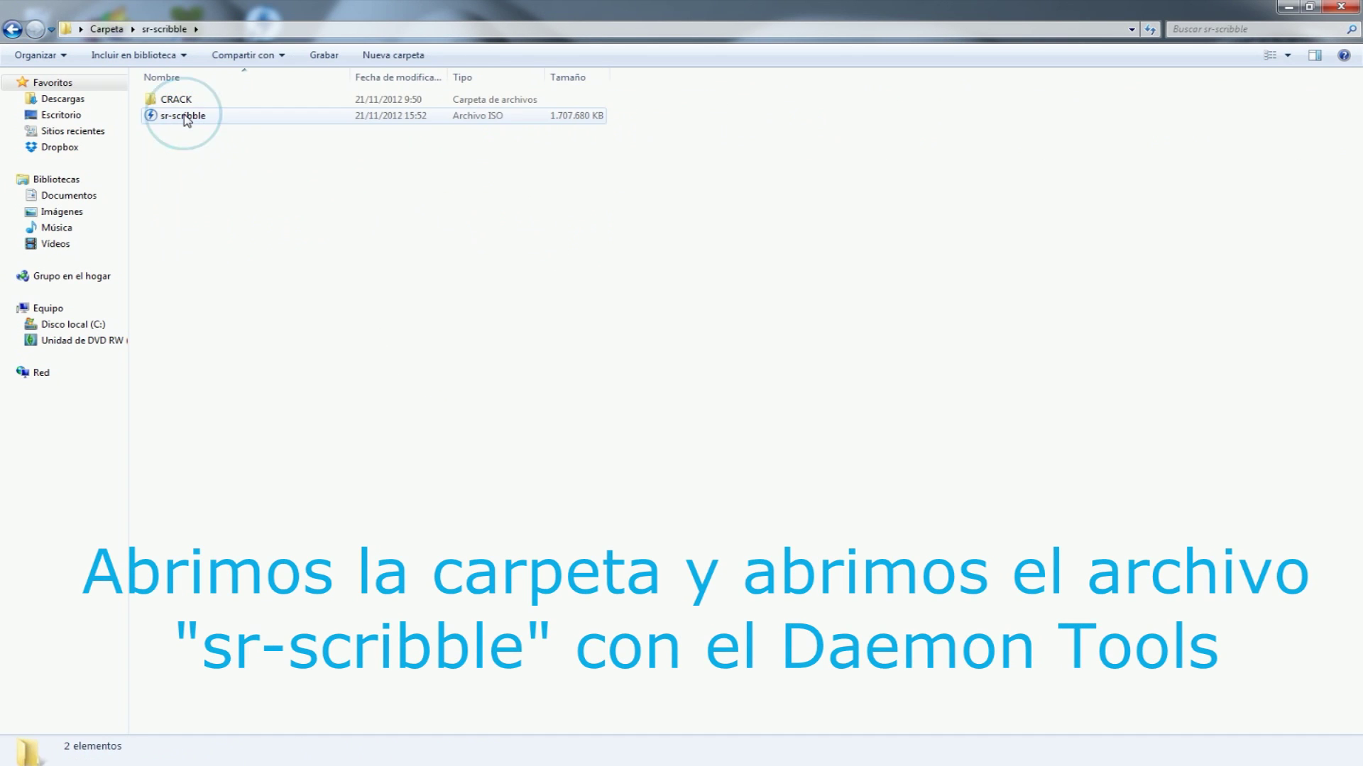
right_click(177, 118)
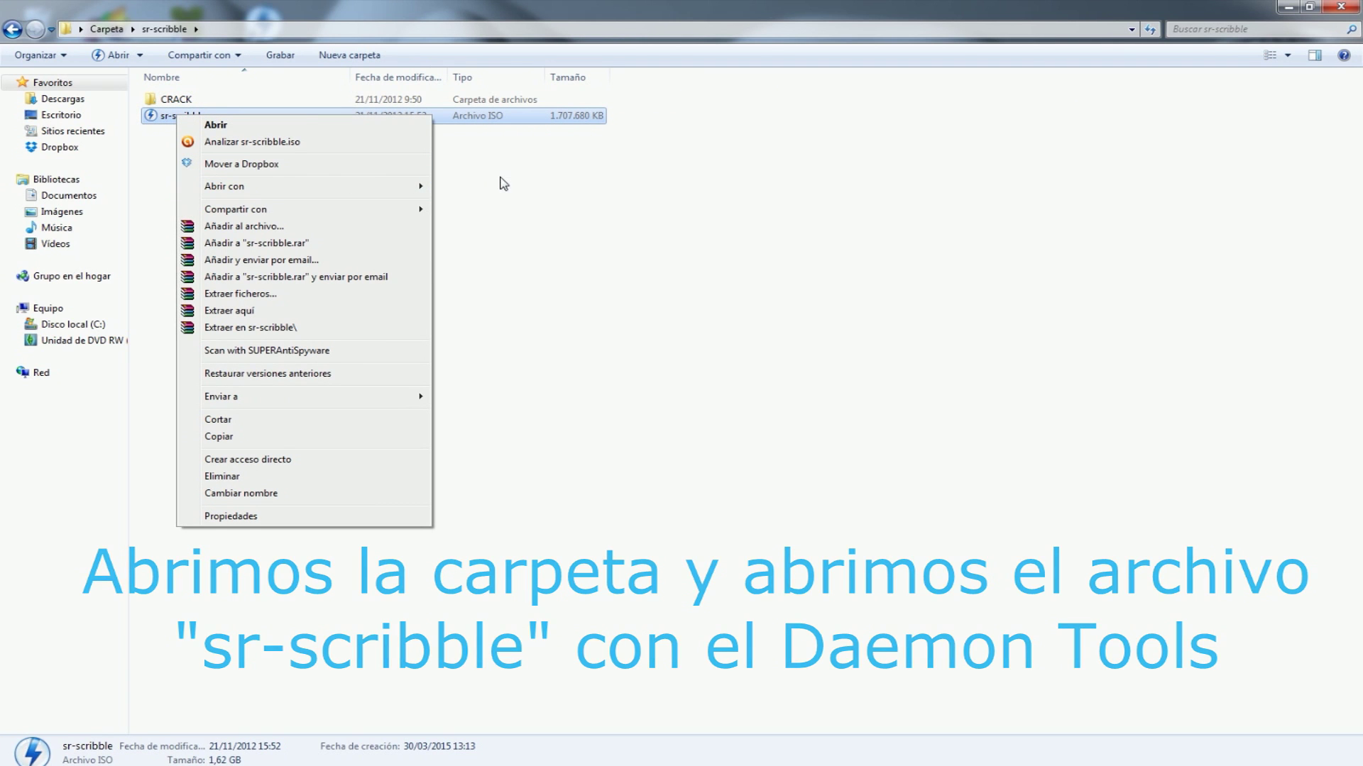
mouse_move(385, 191)
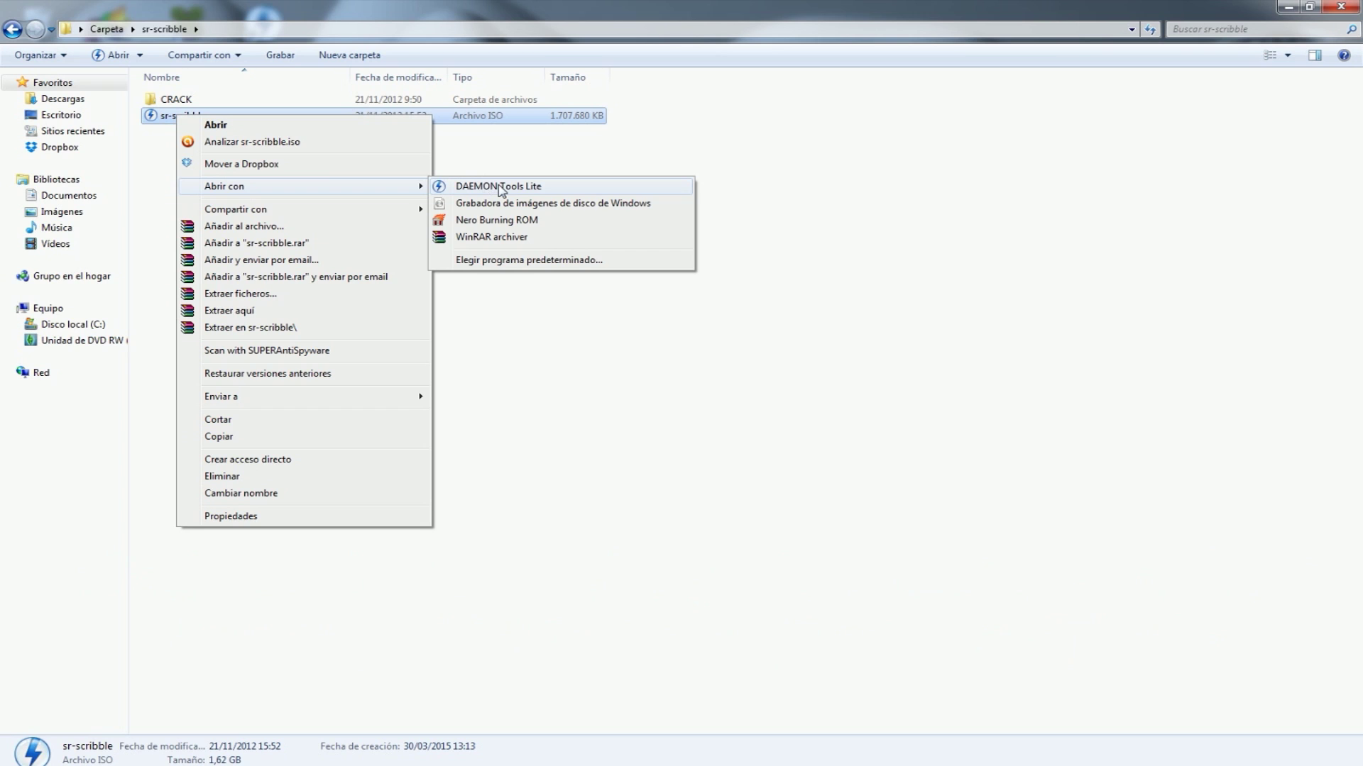
left_click(569, 190)
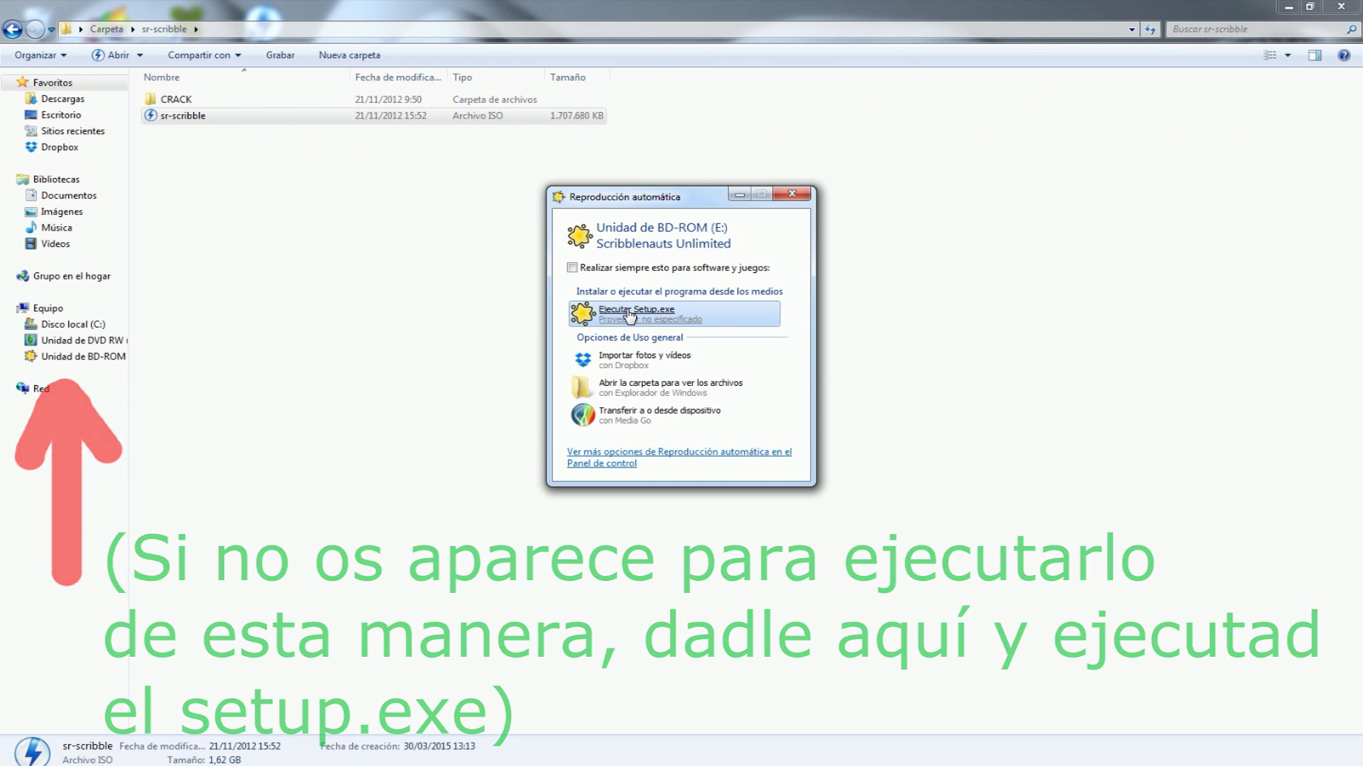
Run Setup.exe from the mounted disc, choose Español as the installation language and continue past the welcome page
left_click(630, 314)
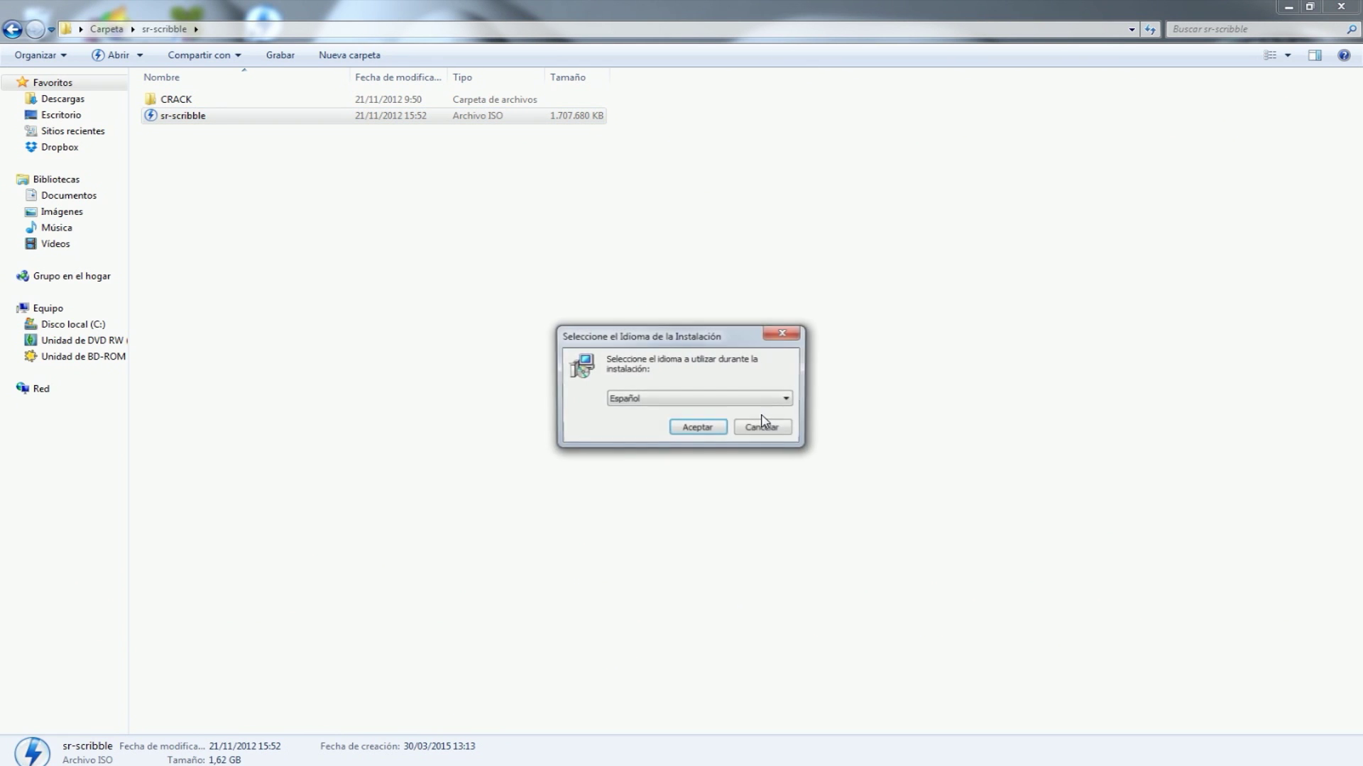
left_click(696, 424)
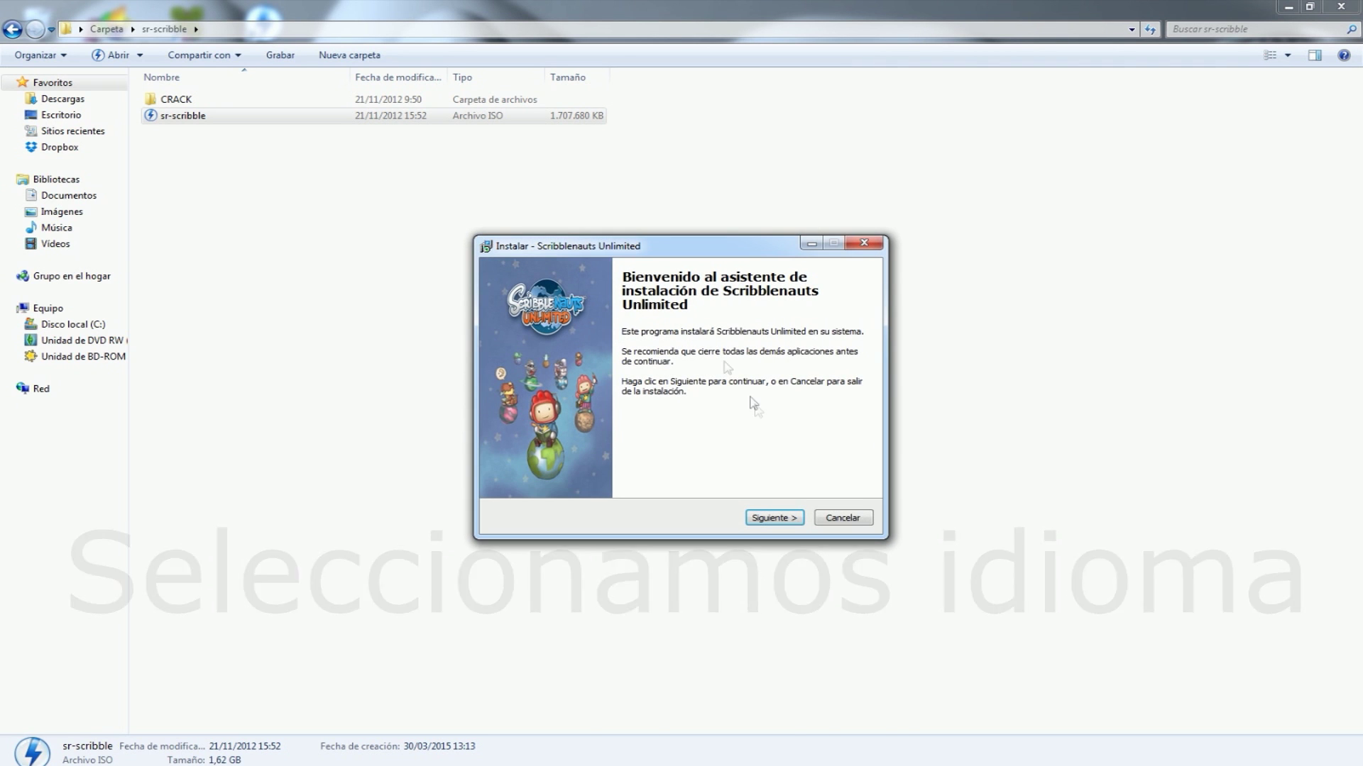
left_click(763, 520)
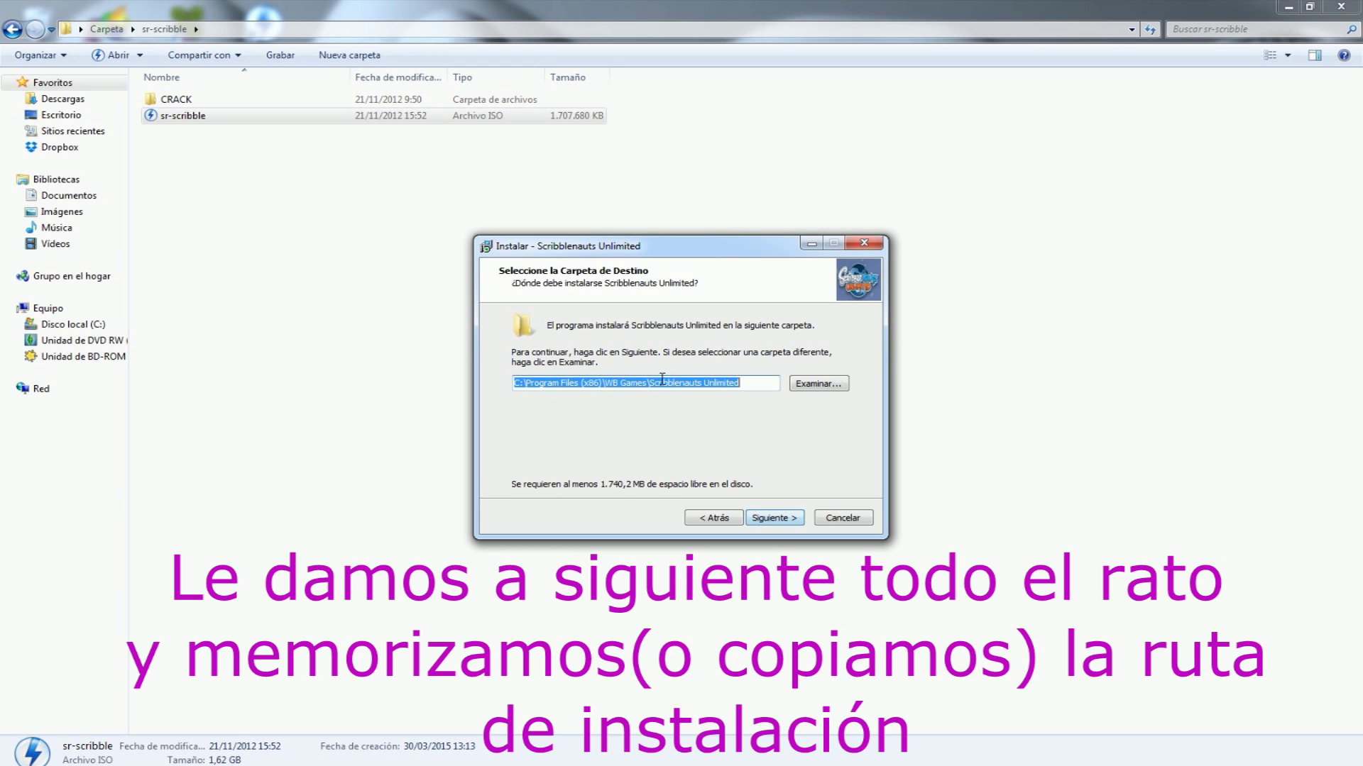
Copy the destination folder path and install Scribblenauts Unlimited there, keeping the option to create a desktop icon
right_click(662, 379)
left_click(702, 428)
left_click(757, 518)
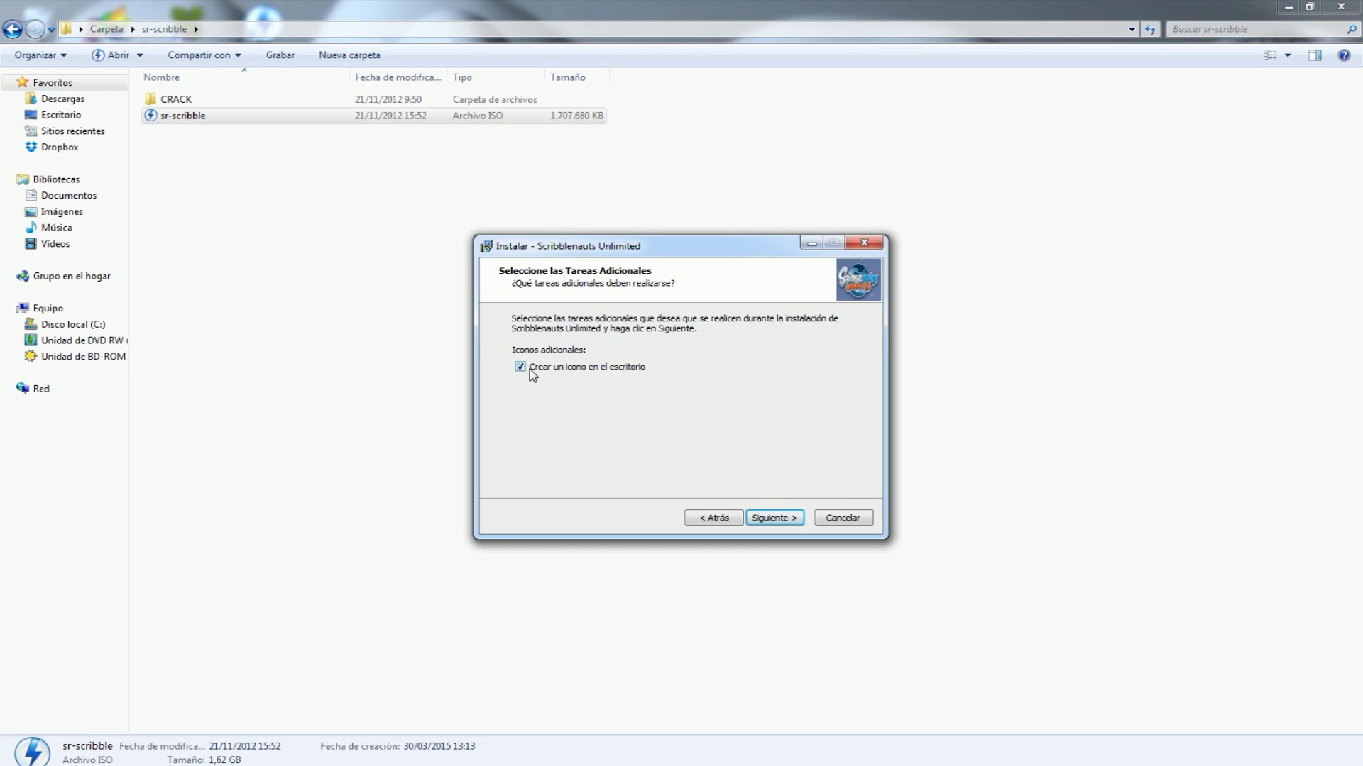
left_click(770, 518)
left_click(772, 519)
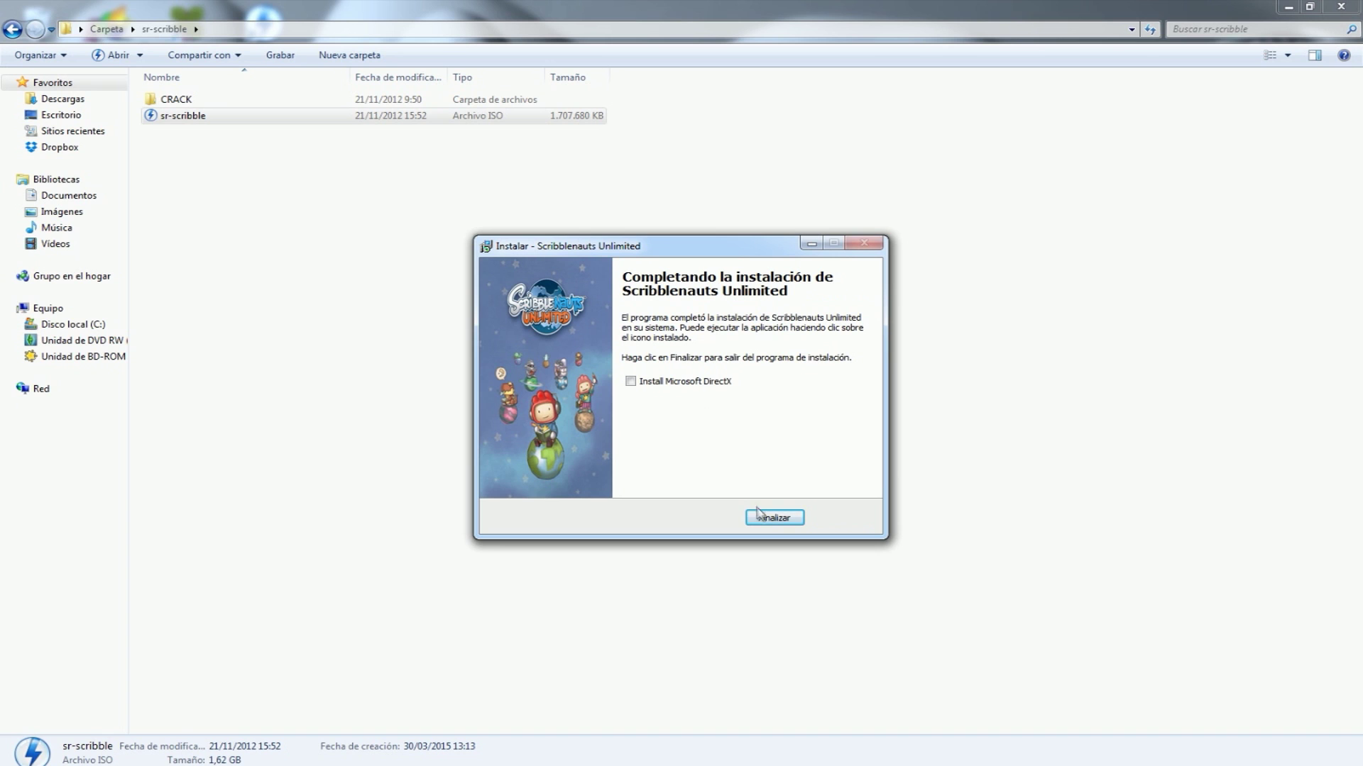
Select Install Microsoft DirectX on the installer's final page and finish the setup
left_click(704, 382)
left_click(779, 517)
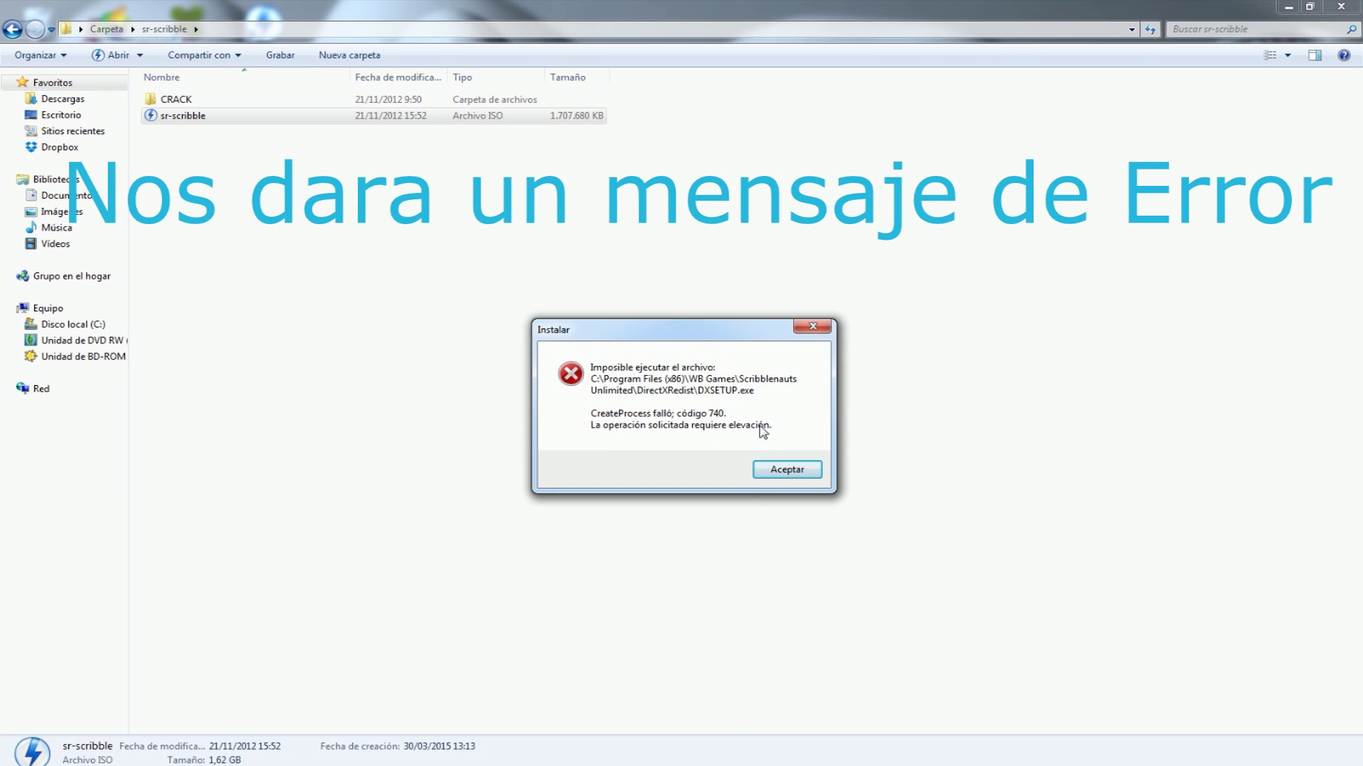
left_click(781, 472)
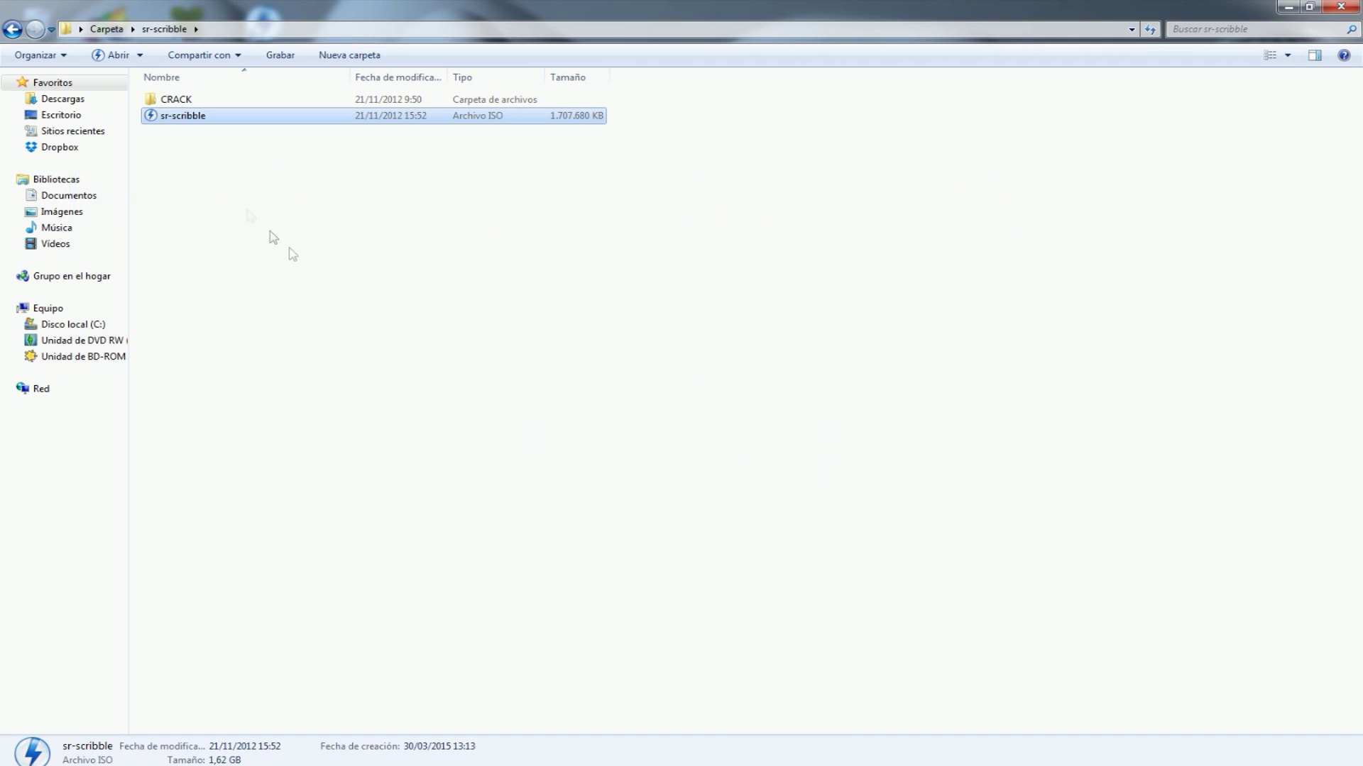
Open the CRACK folder and copy all four files in it
double_click(197, 101)
left_click_drag(249, 210, 191, 102)
right_click(191, 101)
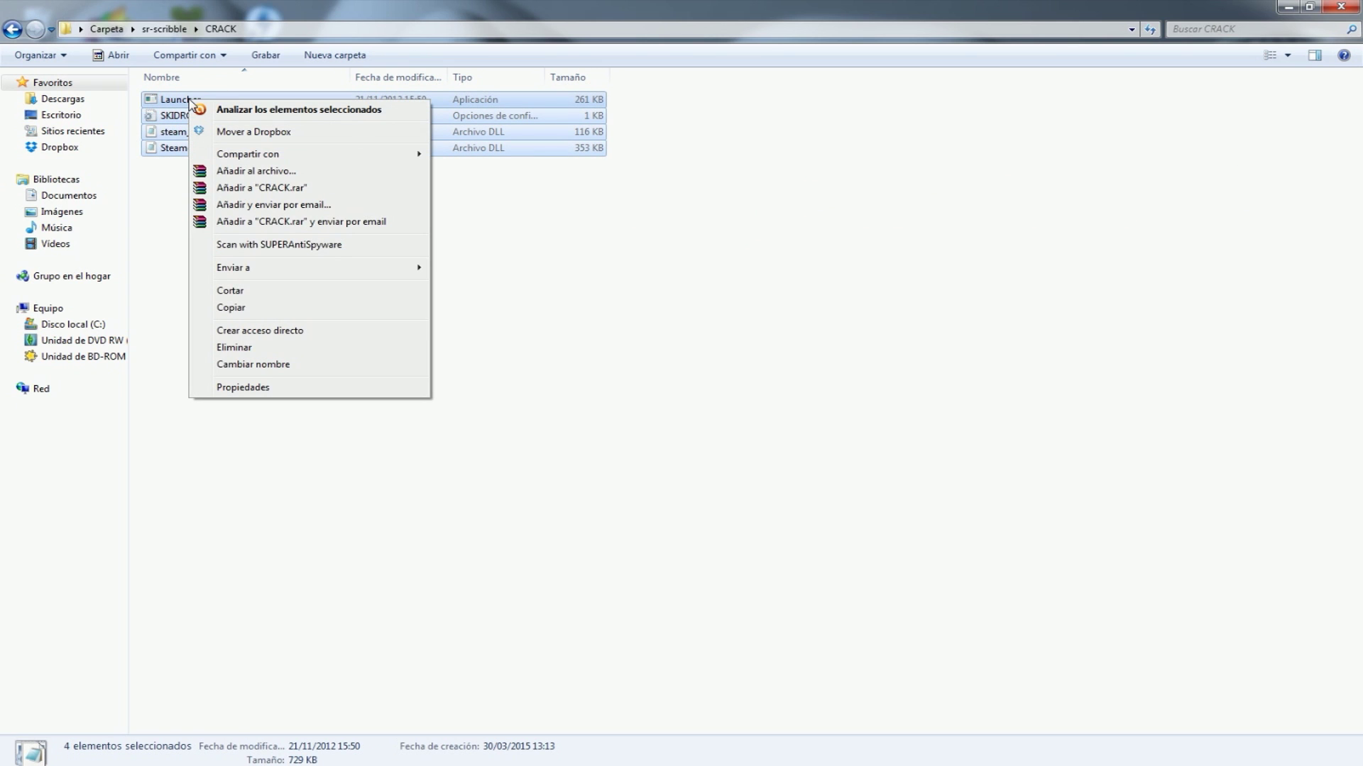
left_click(386, 307)
left_click(596, 334)
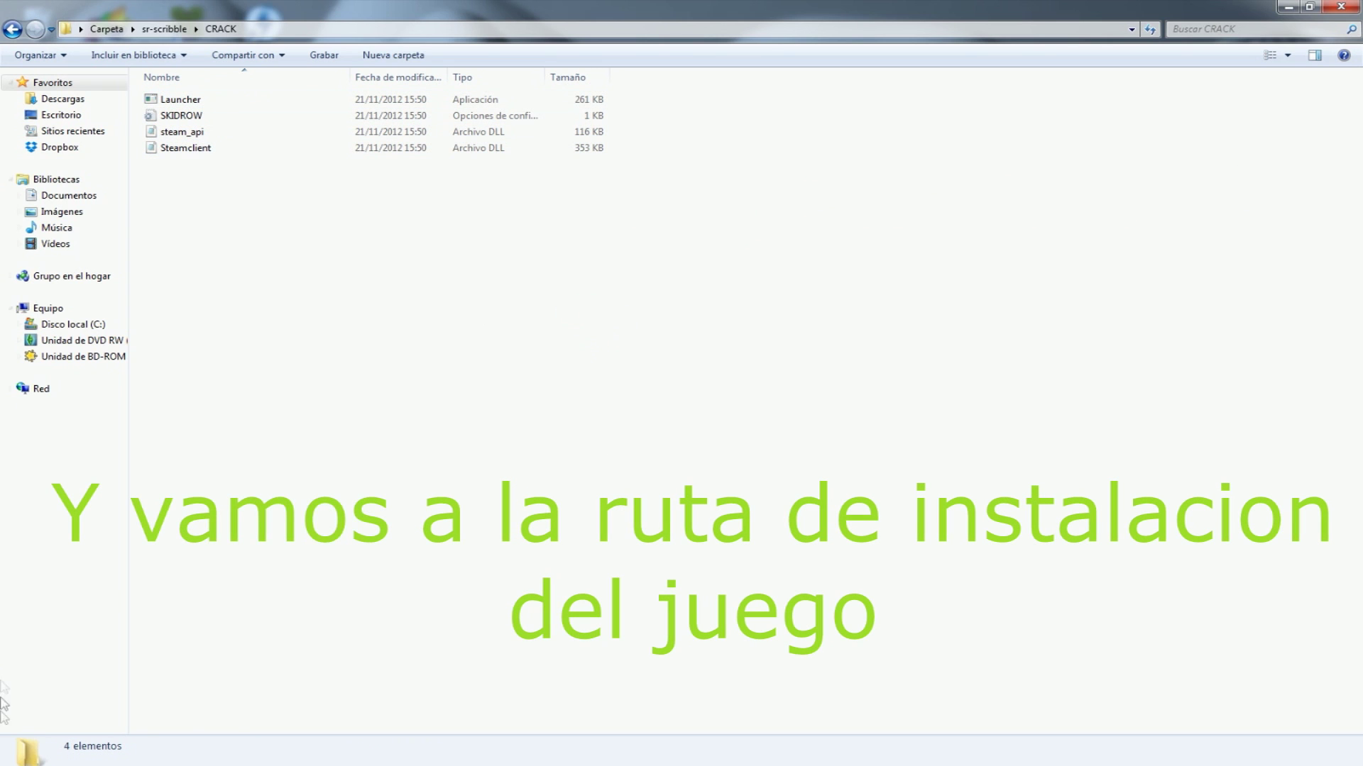
Open a new Equipo window and browse to Archivos de programa (x86) on Disco local (C:)
key("super")
left_click(238, 592)
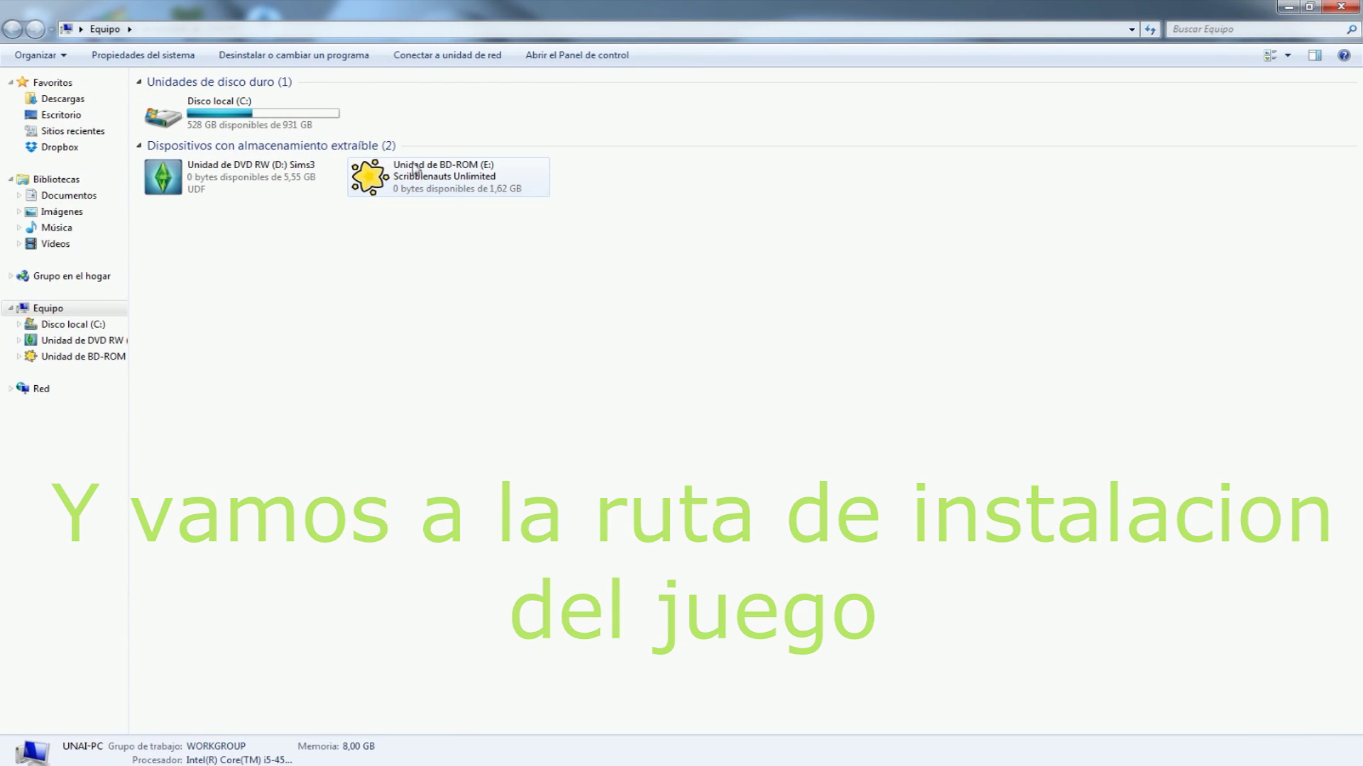
double_click(202, 110)
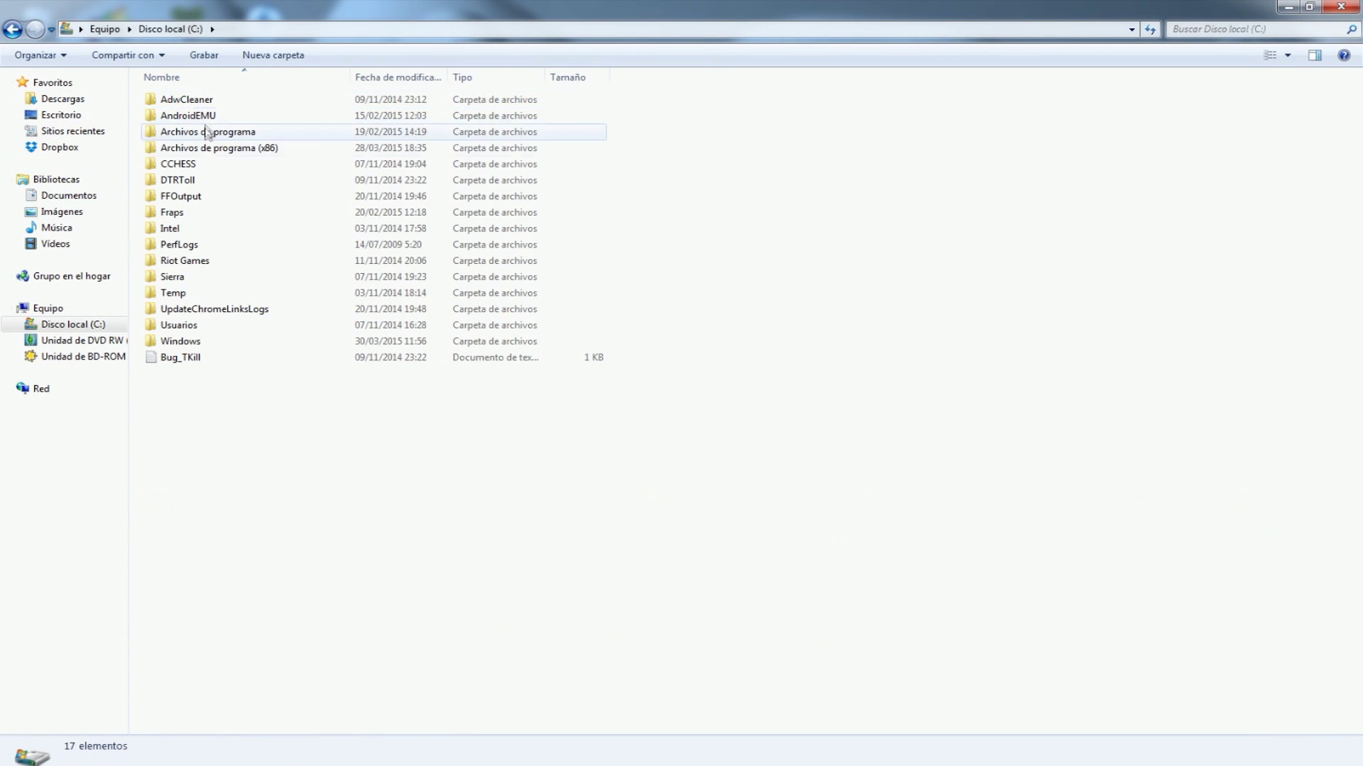
double_click(222, 150)
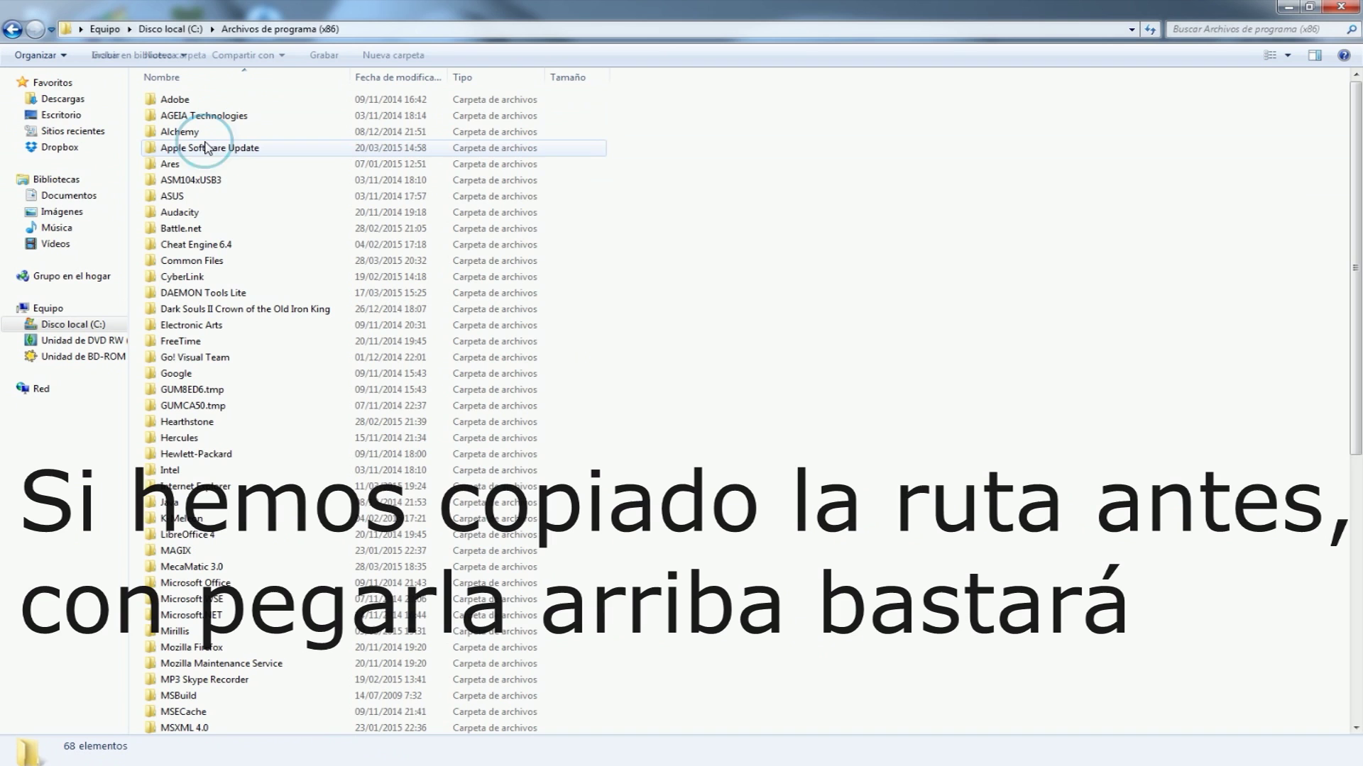
Go directly to the copied path C:\Program Files (x86)\WB Games\Scribblenauts Unlimited
right_click(538, 31)
left_click(589, 71)
right_click(488, 32)
left_click(534, 101)
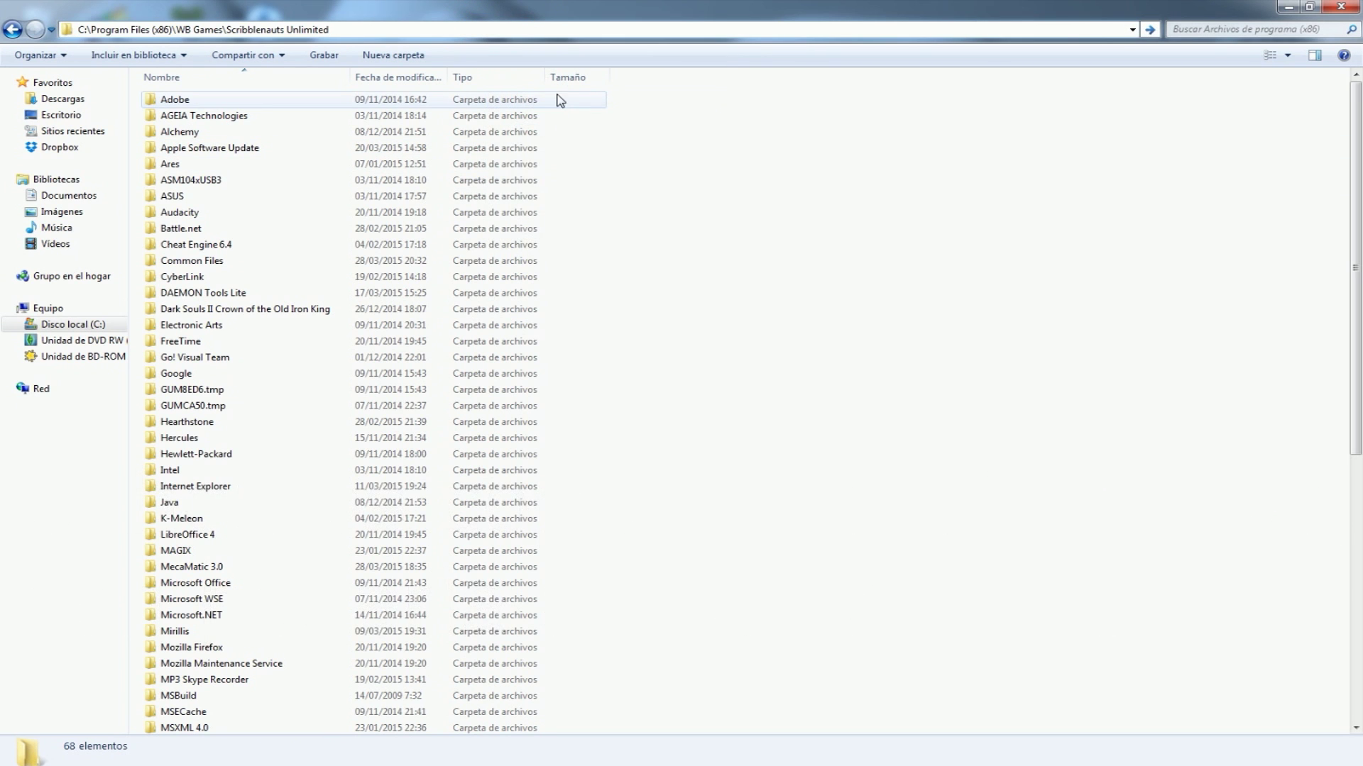
key("Return")
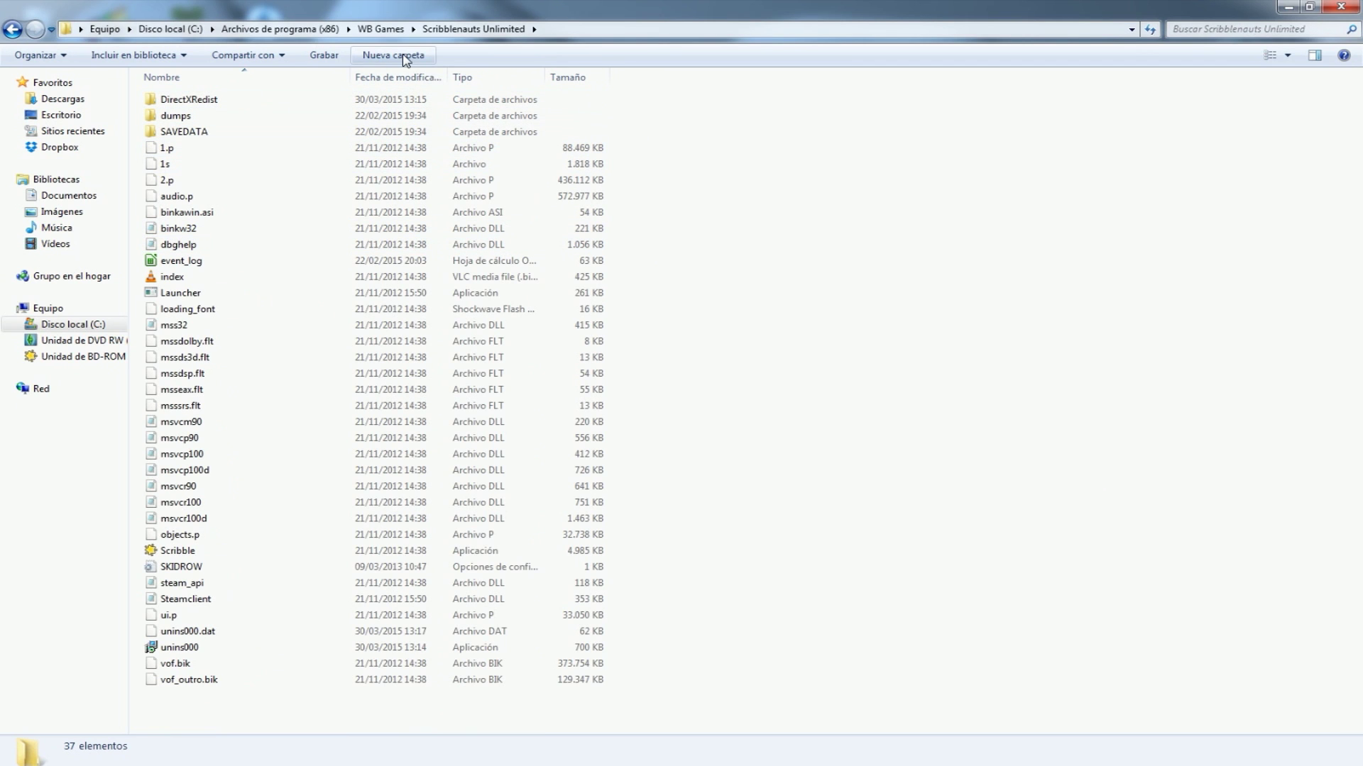
Return to Equipo and browse manually through Disco local (C:), Archivos de programa (x86) and WB Games to Scribblenauts Unlimited
left_click(64, 323)
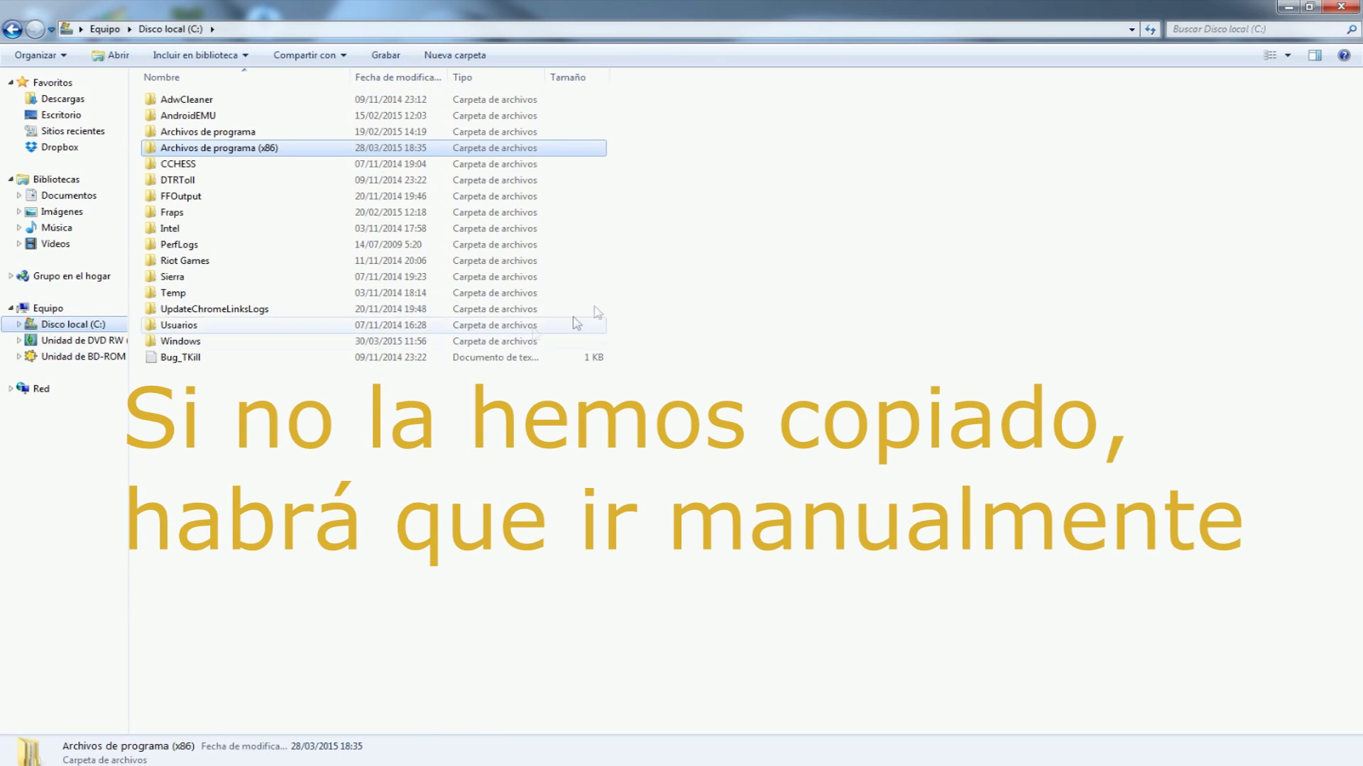
left_click(49, 308)
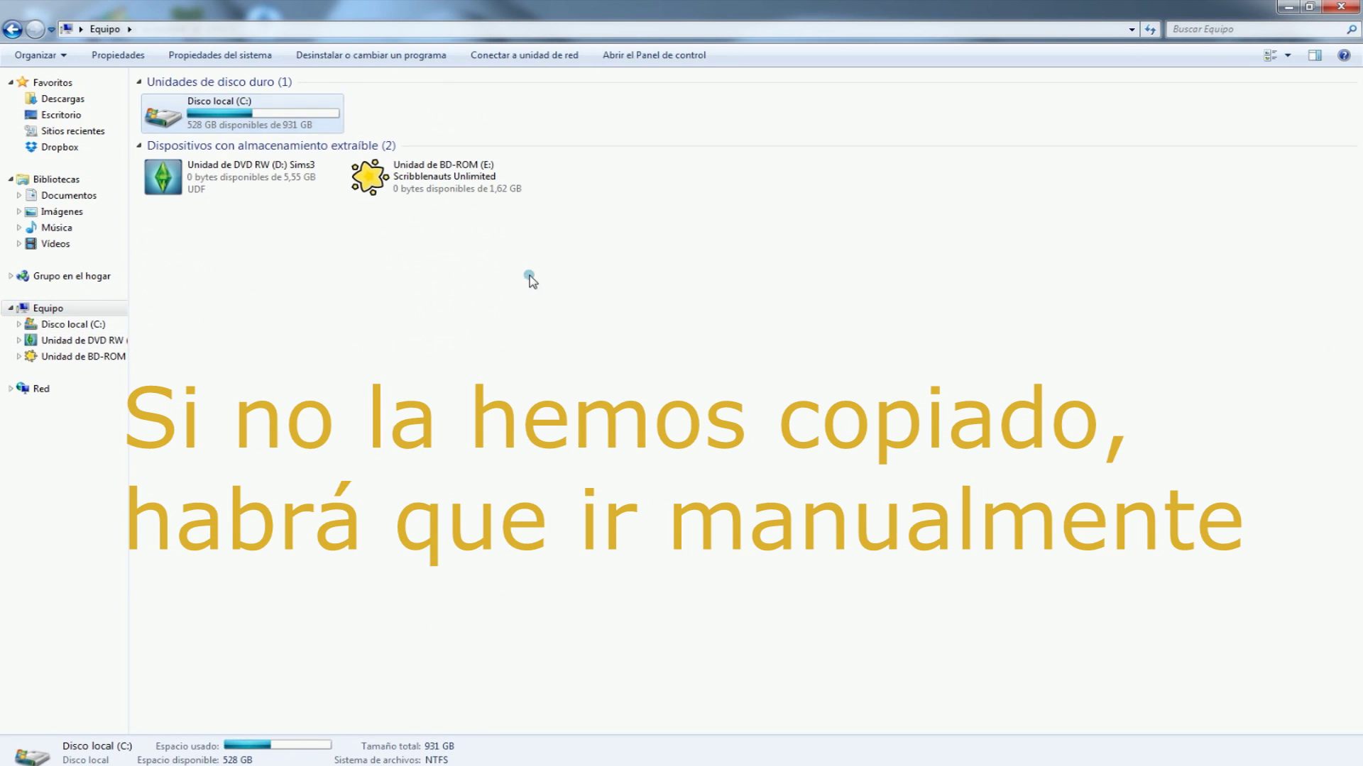
double_click(223, 116)
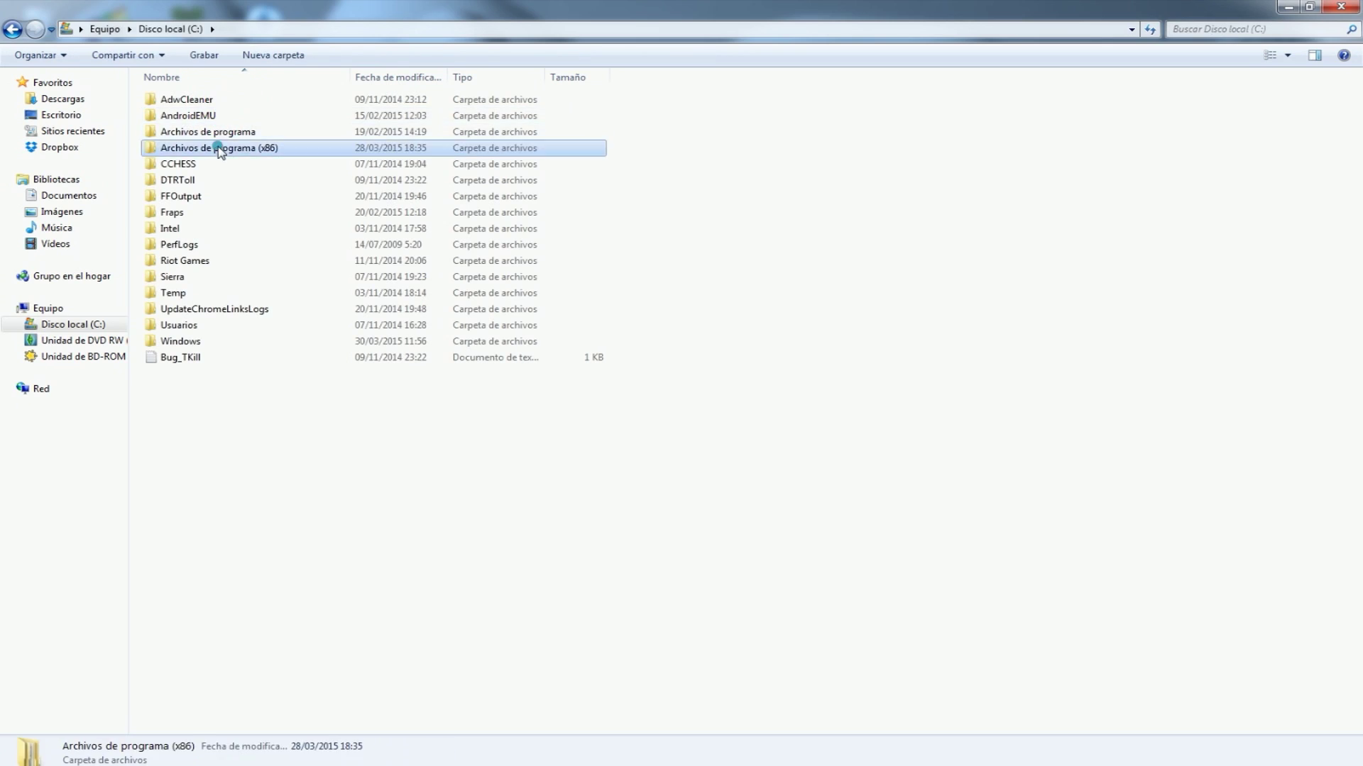
double_click(220, 145)
left_click_drag(1354, 213, 1359, 475)
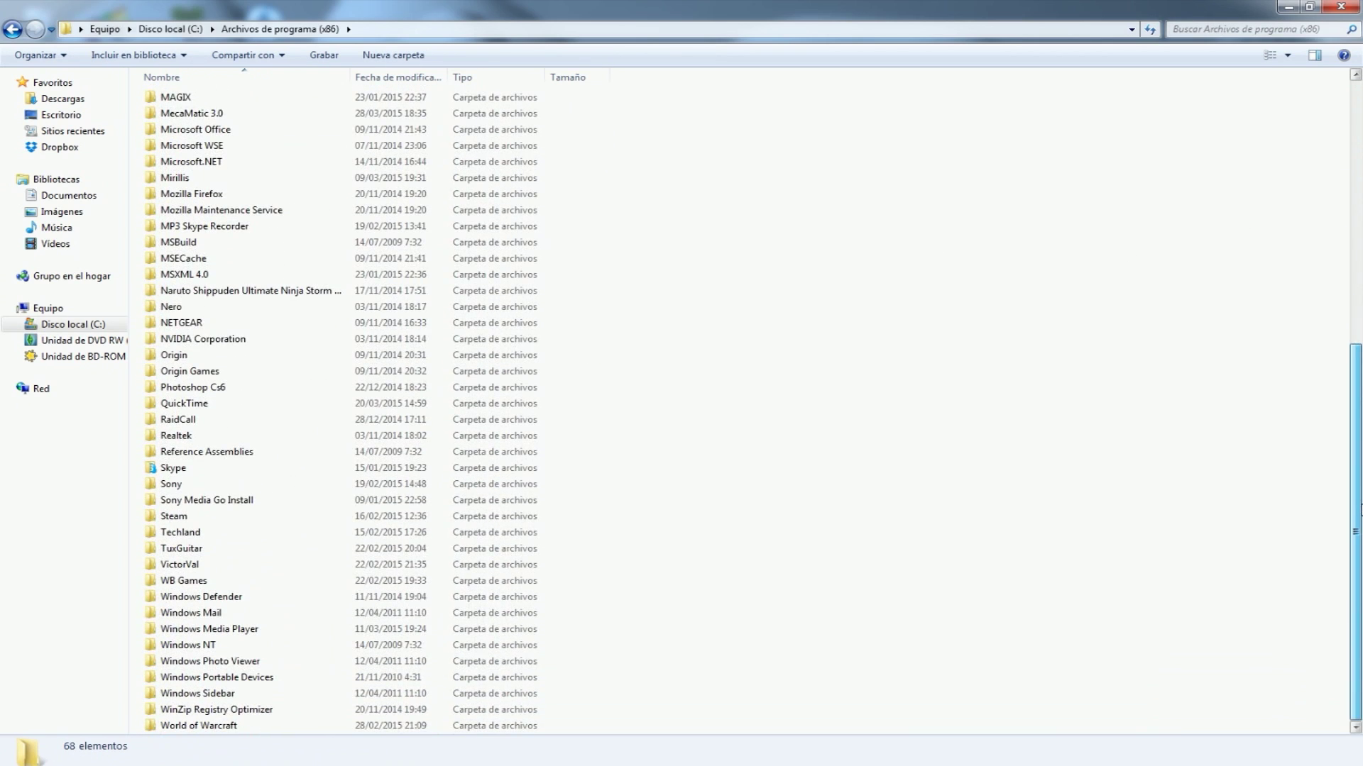
double_click(183, 586)
double_click(304, 107)
Place both folder windows side by side and move the four CRACK files into Scribblenauts Unlimited, replacing all conflicting files
left_click_drag(532, 18, 1359, 122)
mouse_move(284, 8)
left_mouse_down()
mouse_move(177, 114)
mouse_move(3, 74)
left_mouse_up()
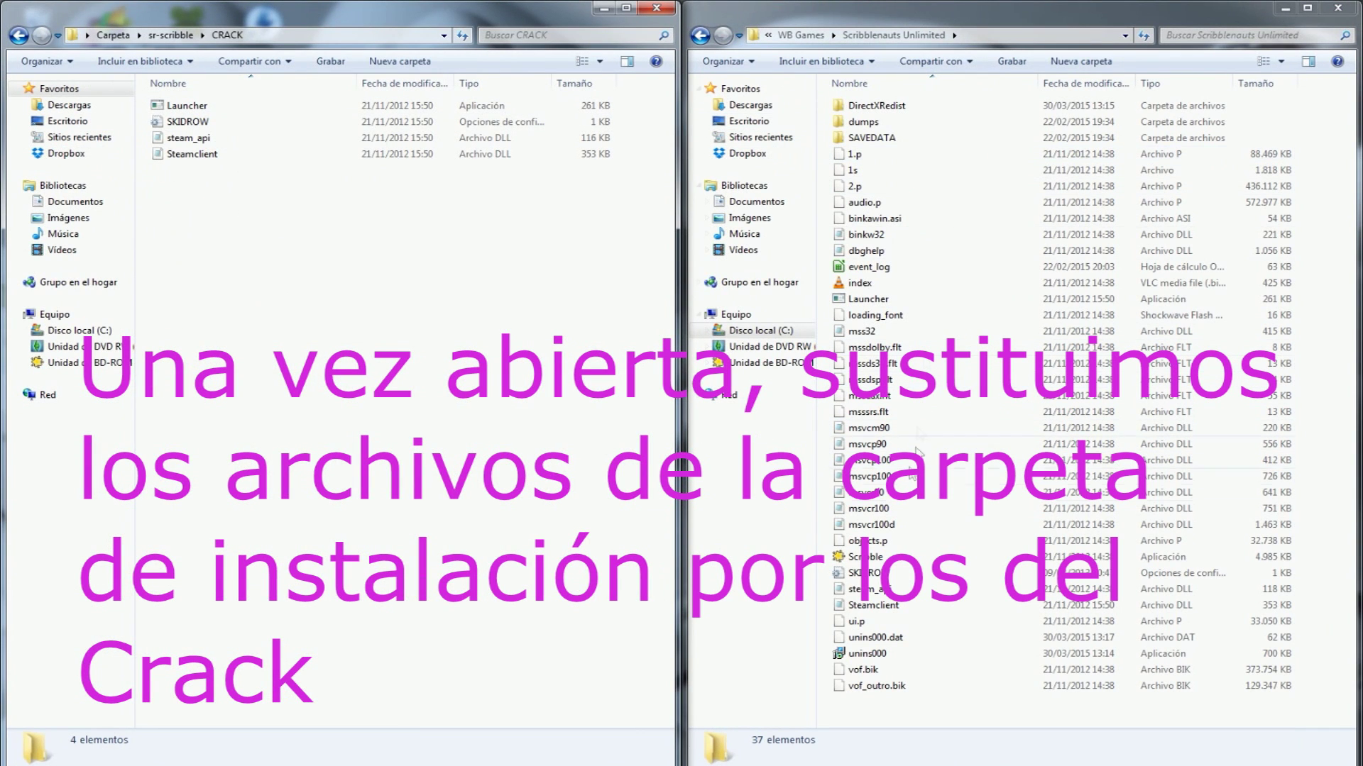
mouse_move(213, 227)
left_mouse_down()
mouse_move(153, 128)
mouse_move(179, 103)
mouse_move(1022, 312)
left_mouse_up()
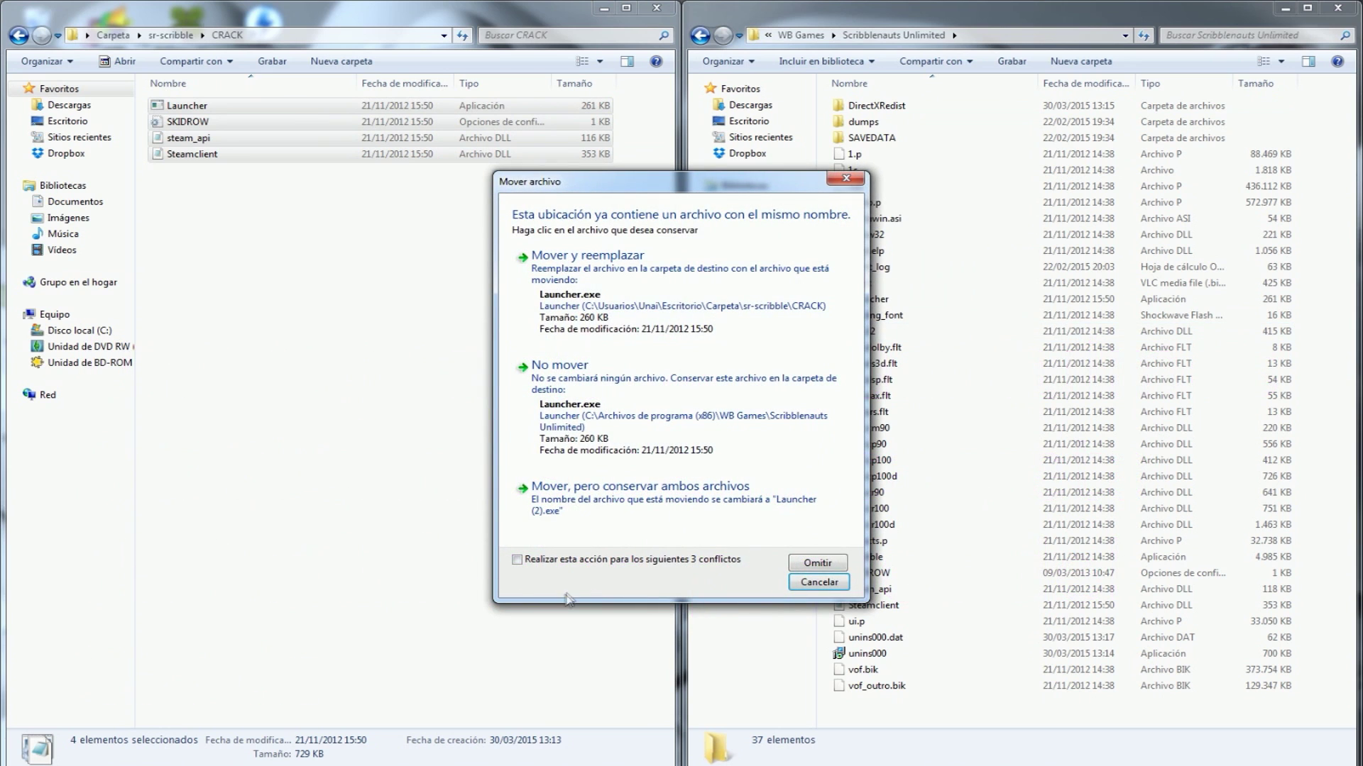
left_click(519, 560)
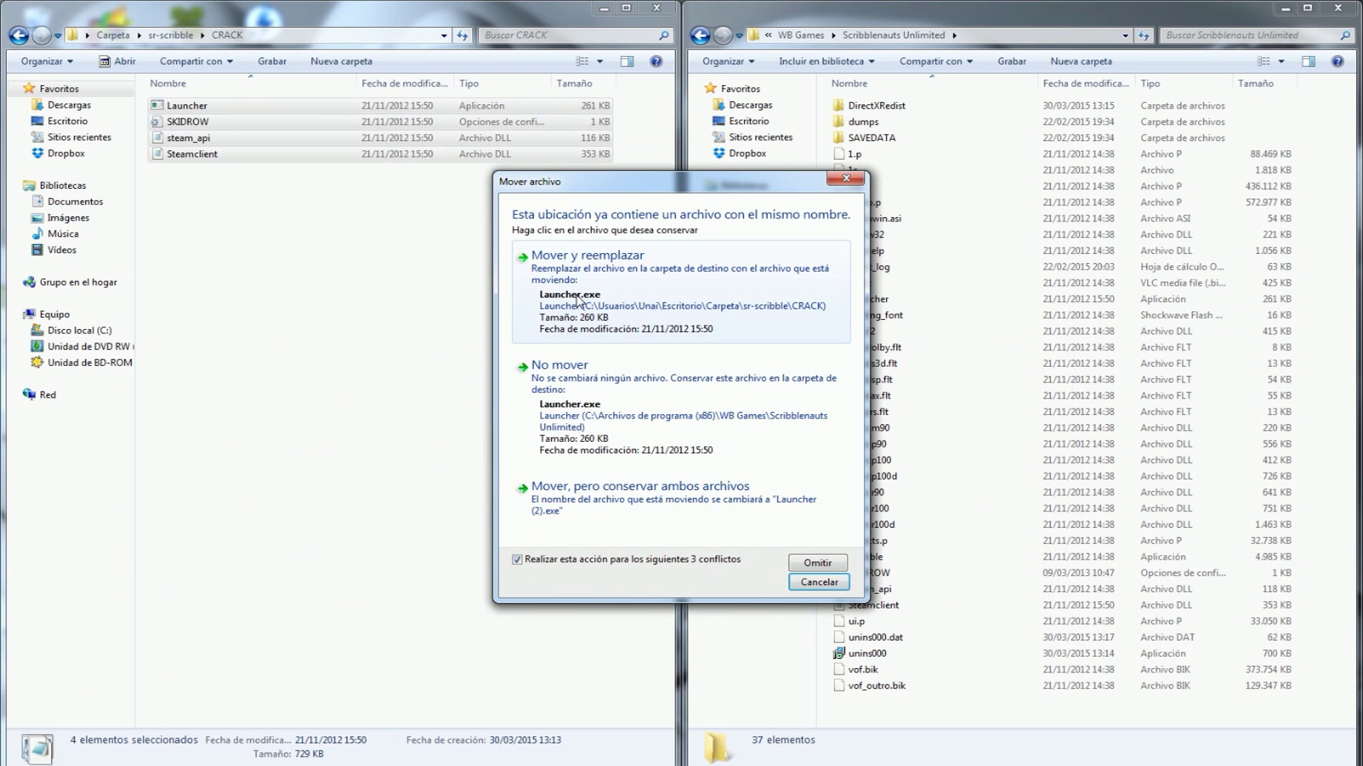
left_click(576, 300)
left_click(663, 456)
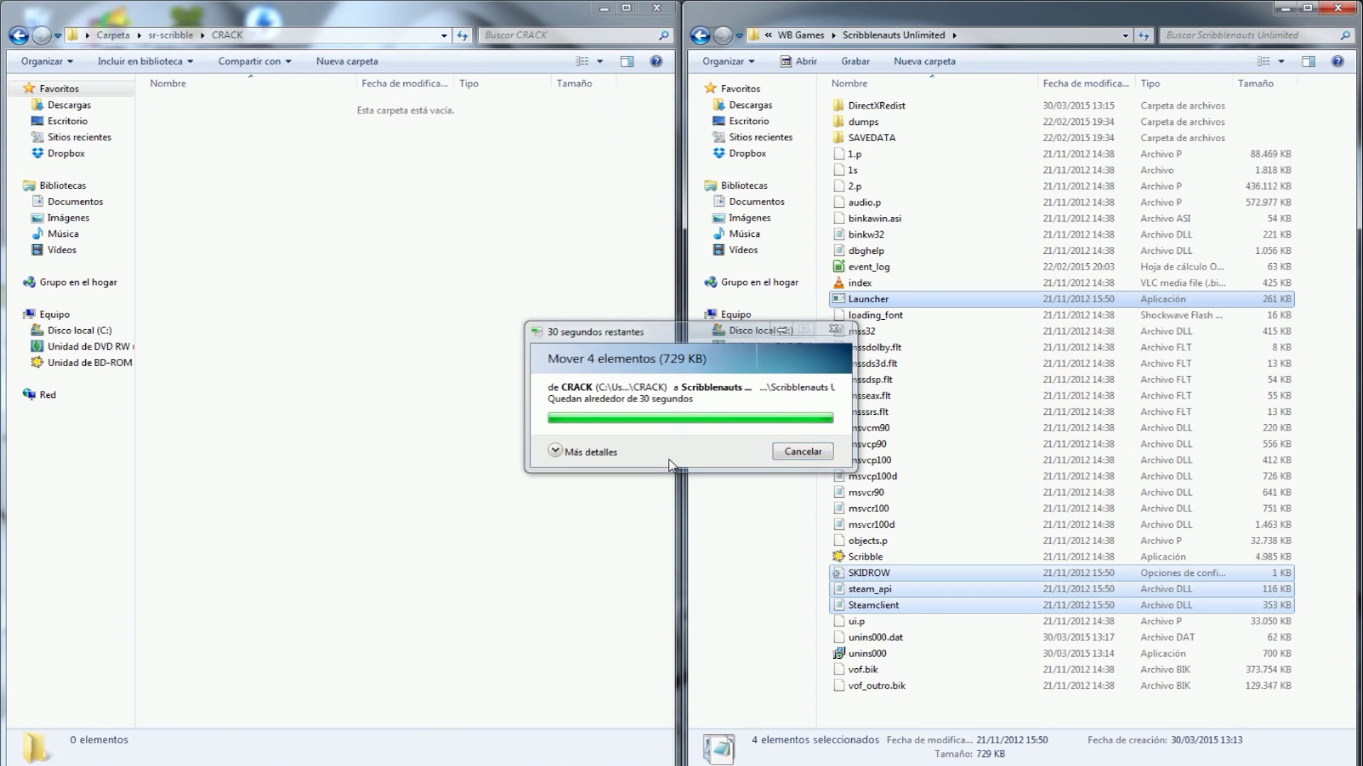
left_click(739, 530)
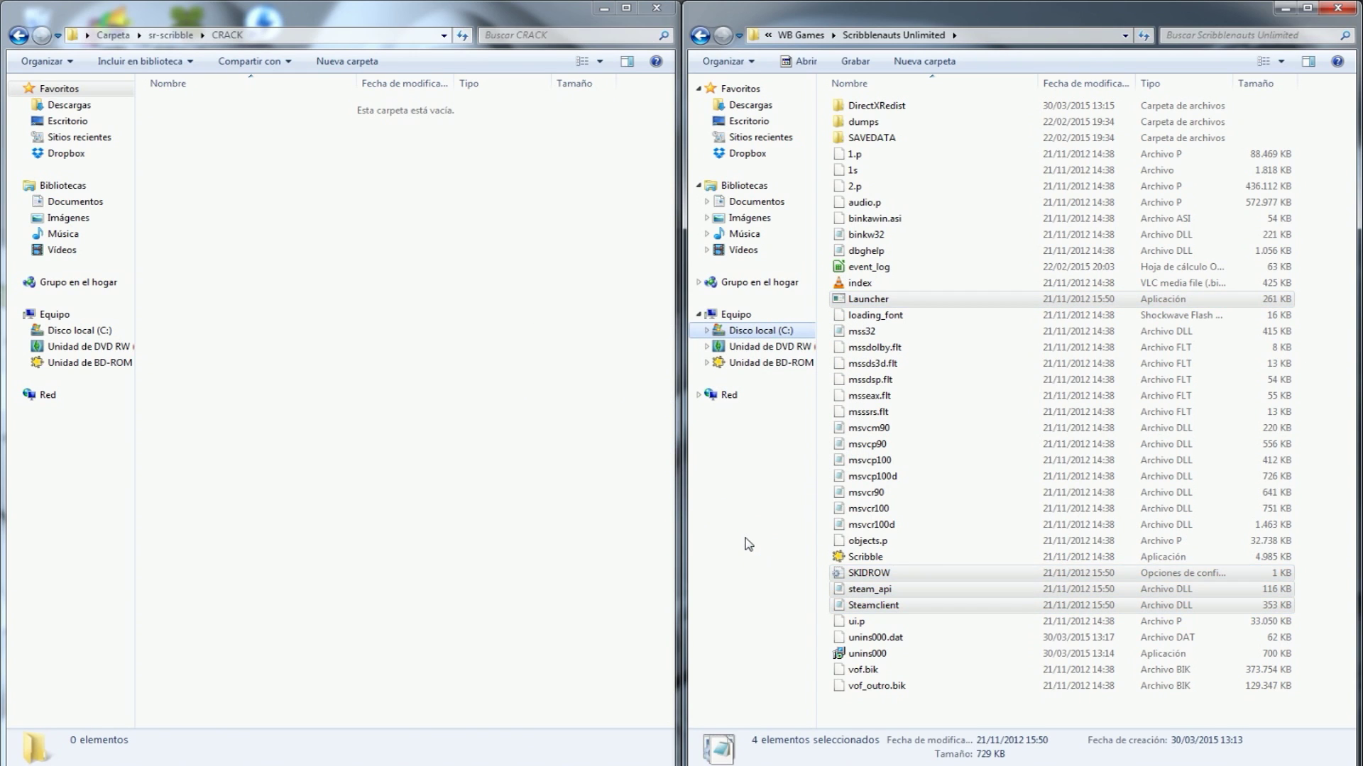
Maximize the Scribblenauts Unlimited folder window and run the Scribble application as administrator
left_click(1308, 8)
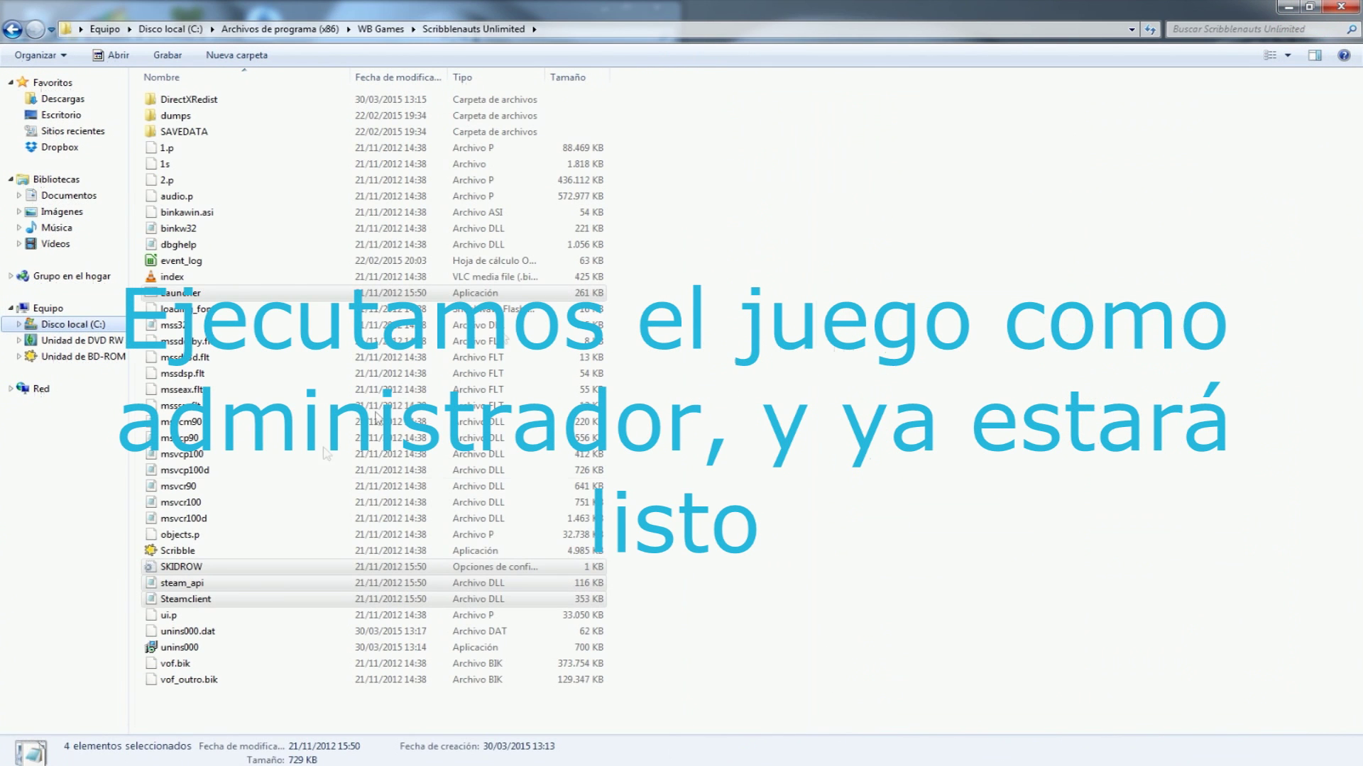
right_click(195, 560)
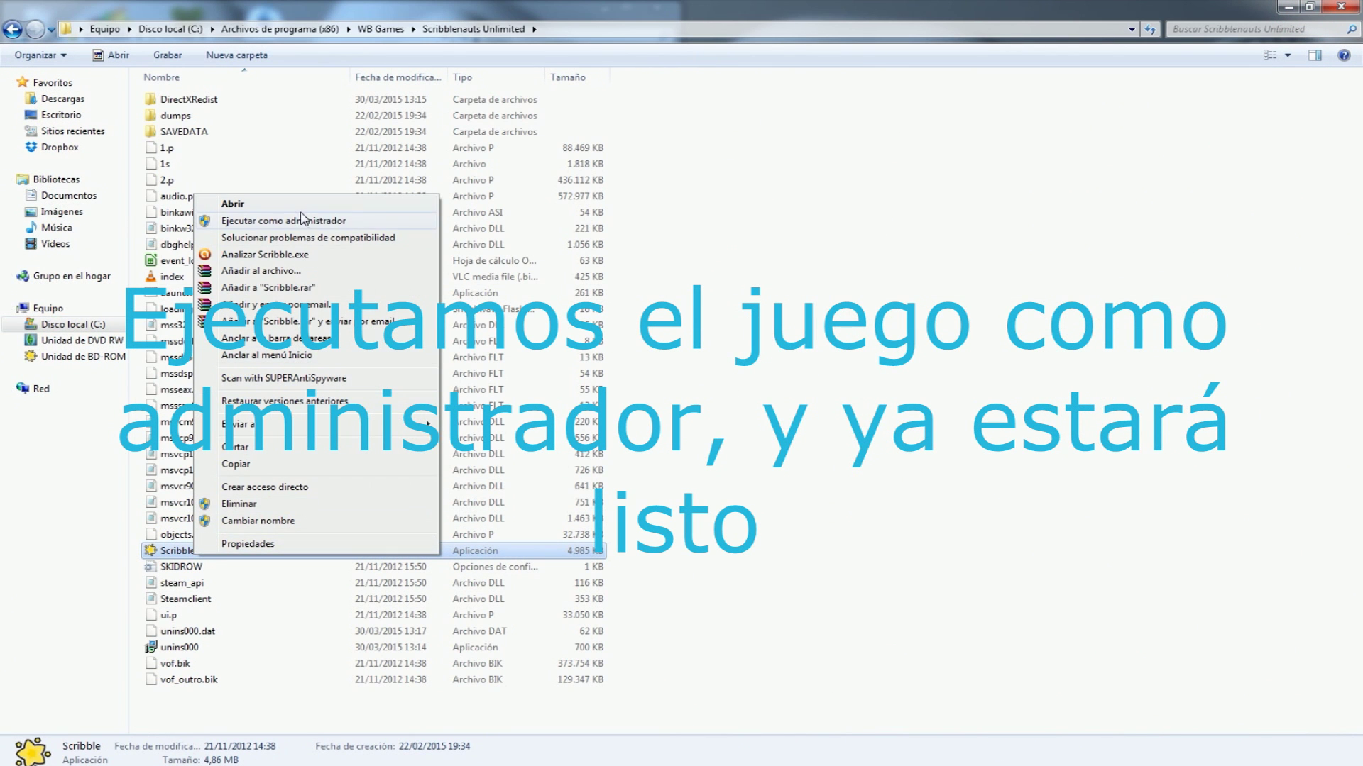
left_click(249, 216)
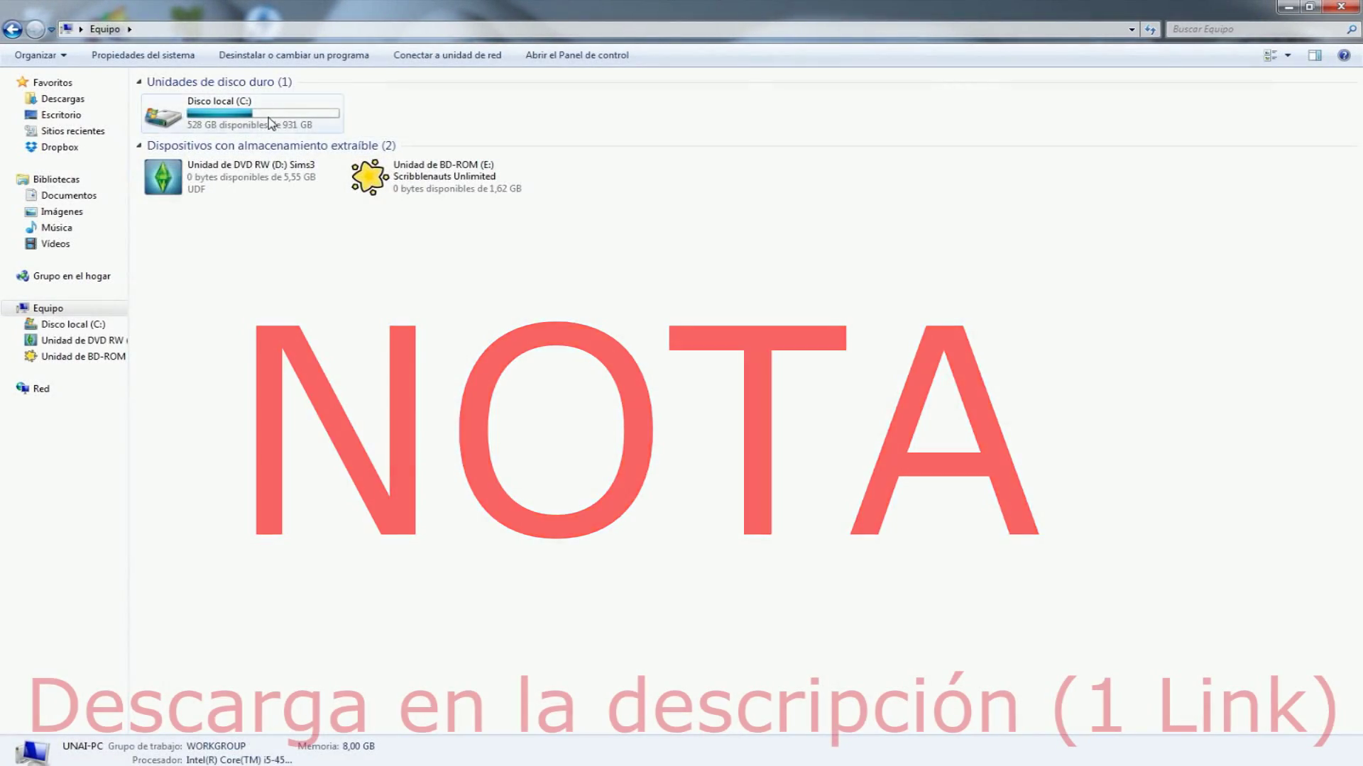
Browse from Equipo through Disco local (C:), Archivos de programa (x86) and WB Games to the Scribblenauts Unlimited folder
left_click(268, 117)
double_click(259, 148)
scroll(1262, 603, "down", 9)
double_click(201, 579)
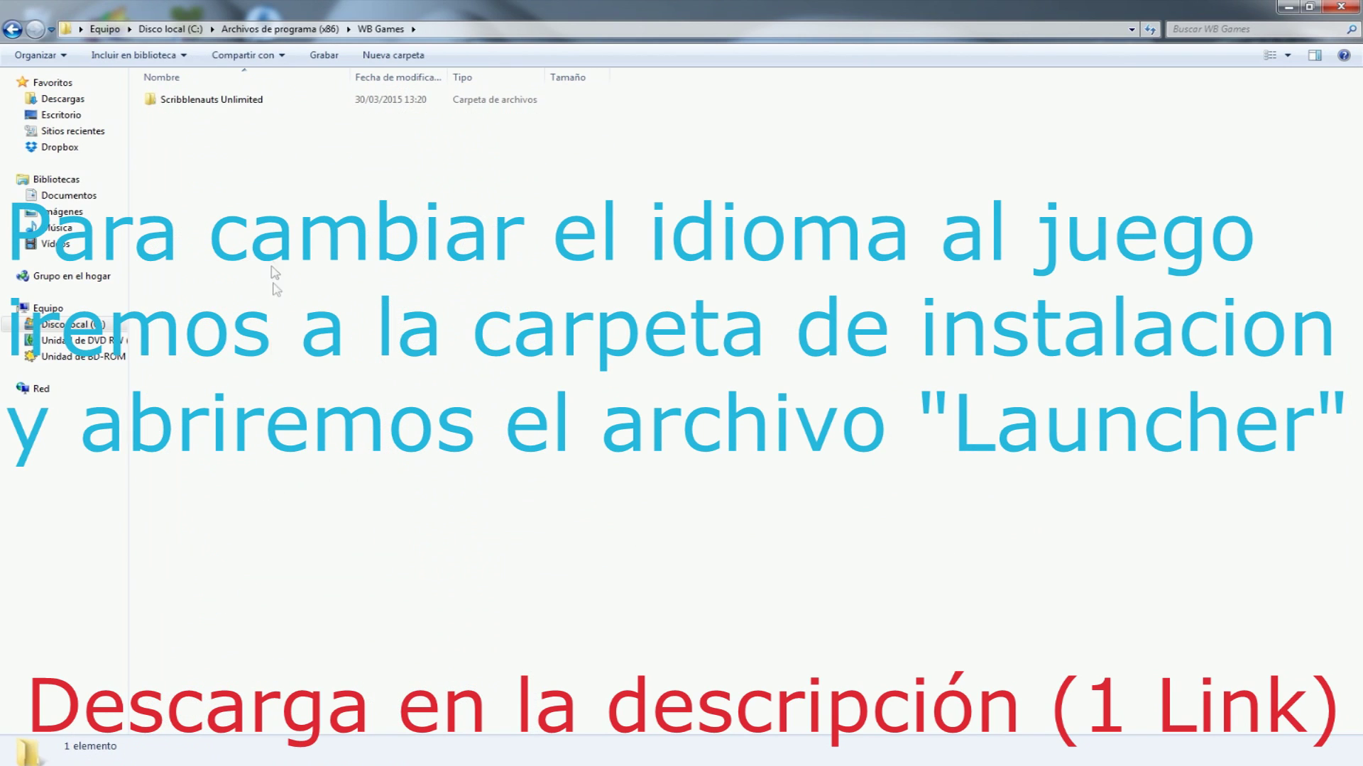
left_click(235, 106)
double_click(234, 106)
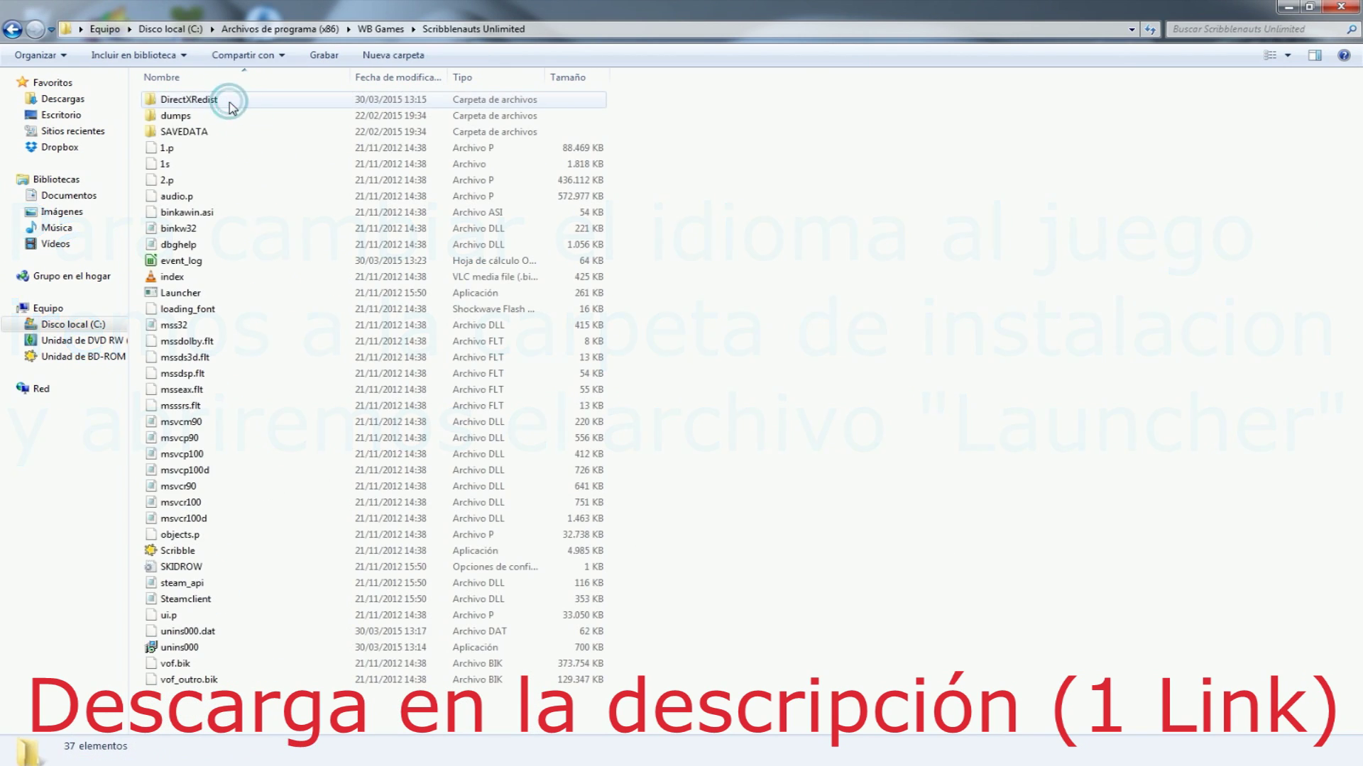
Open the Launcher application and set the game language to Spanish
left_click(200, 293)
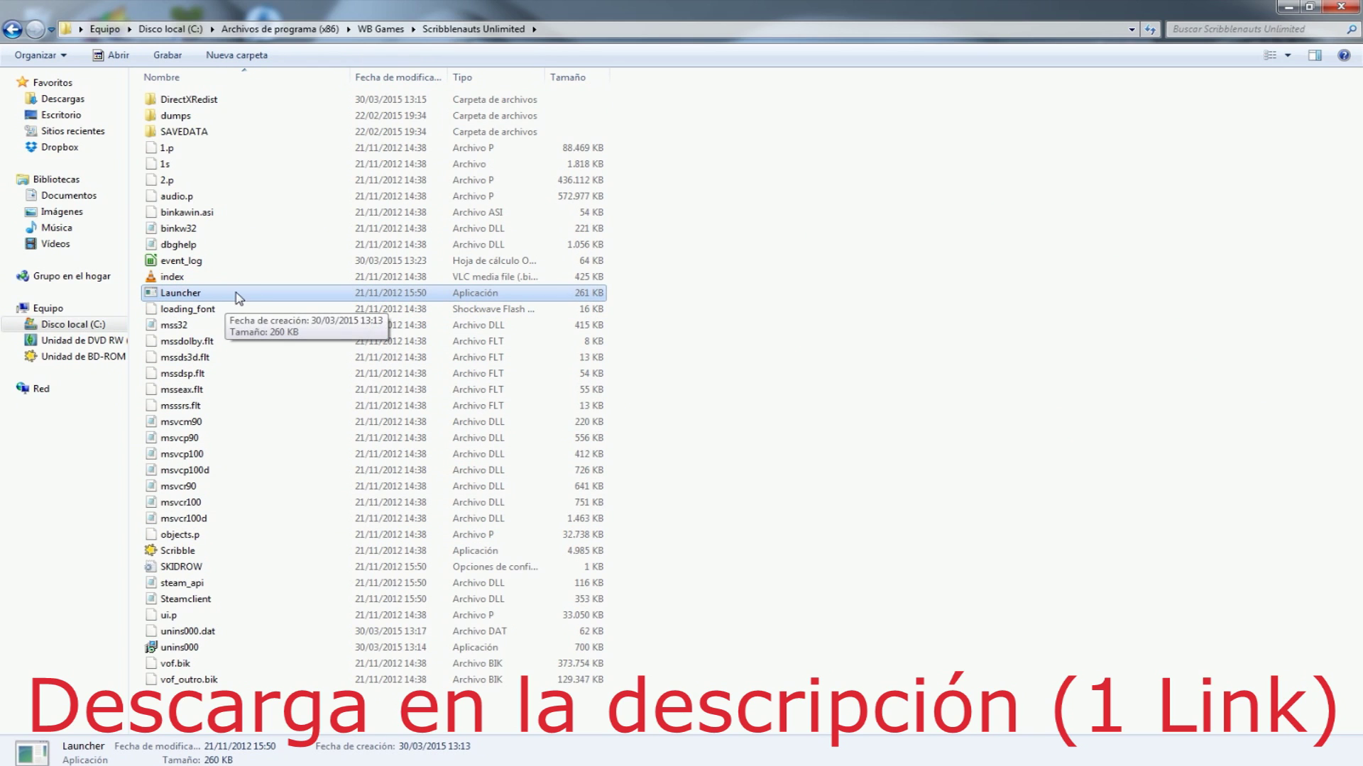
double_click(235, 293)
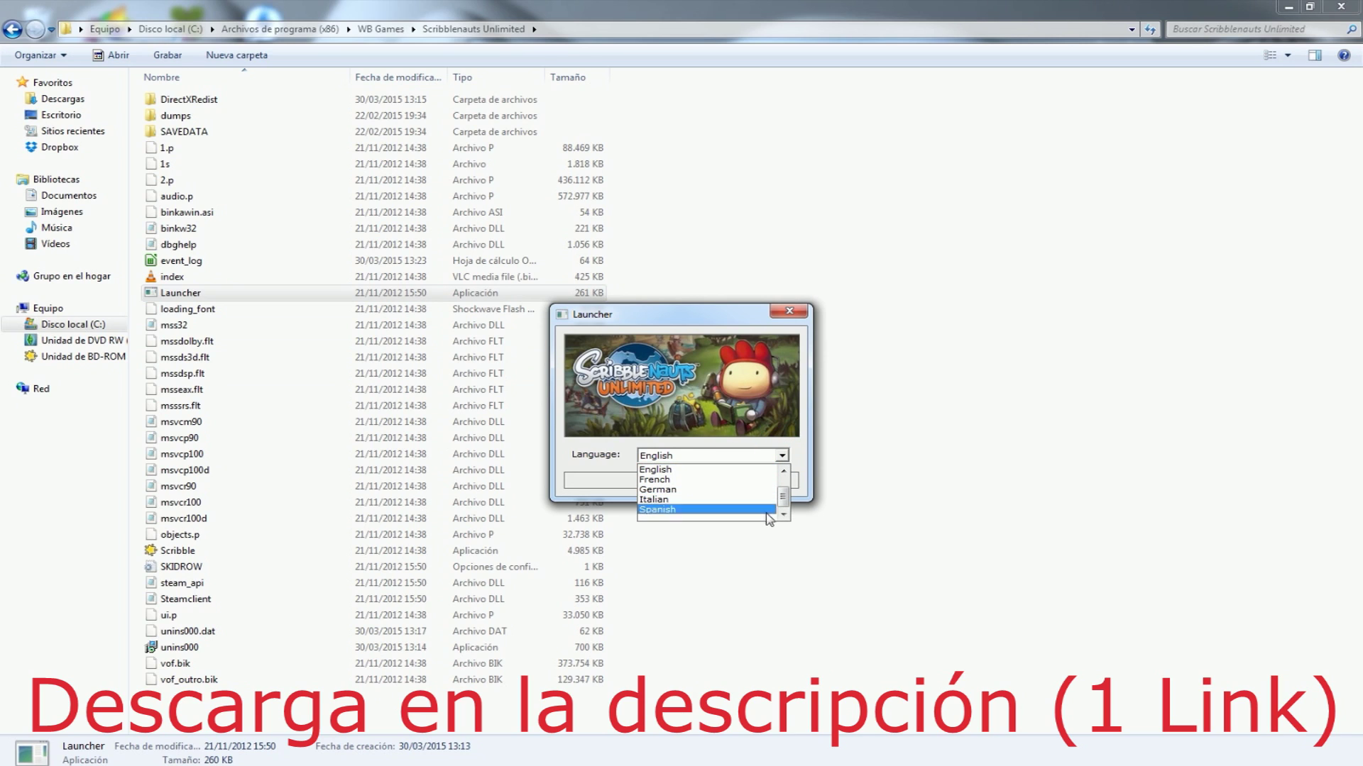
left_click(765, 510)
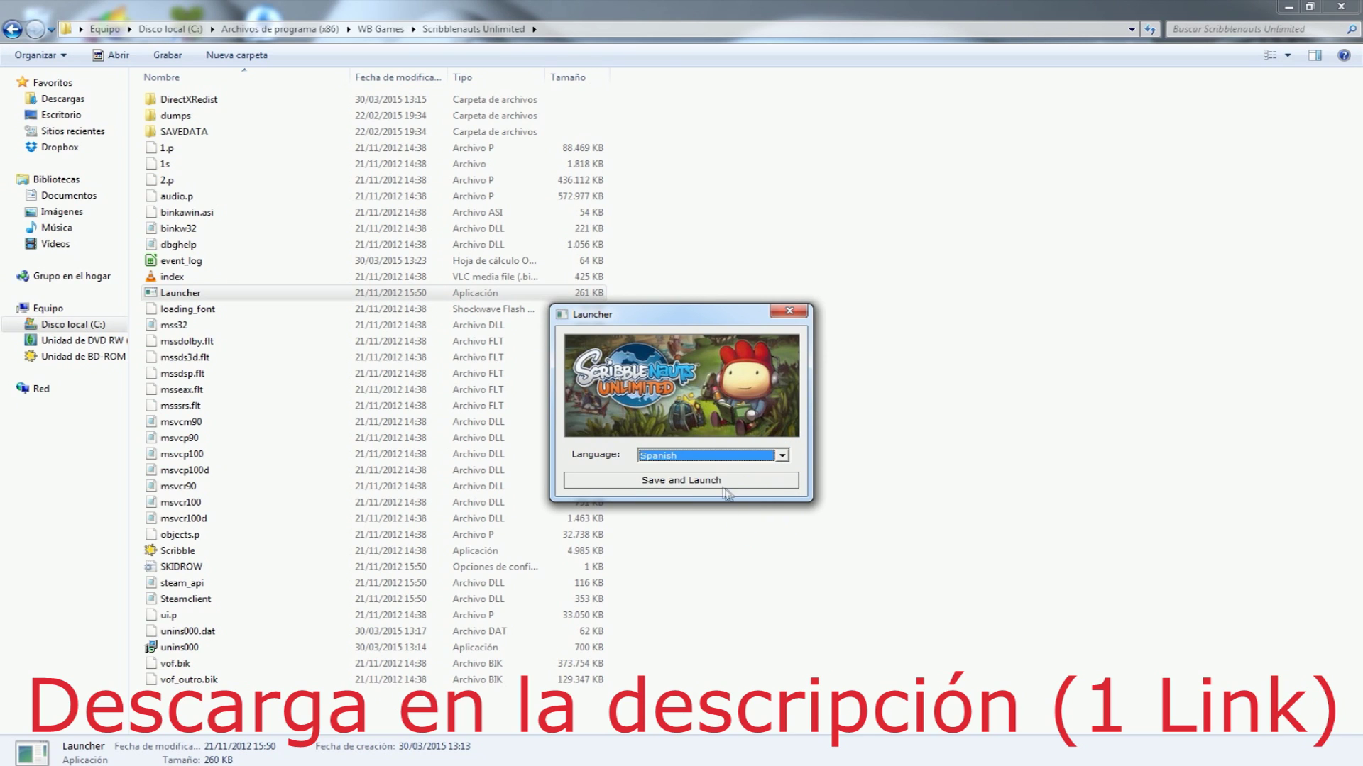